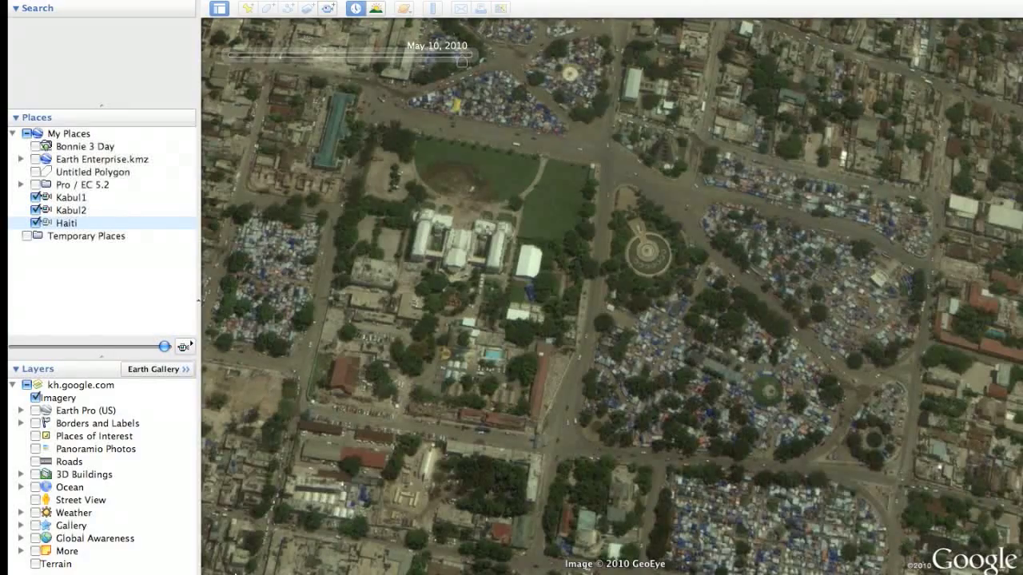
Connect to the ggs-gateway enterprise server and fly to the southeastern United States
mouse_move(238, 571)
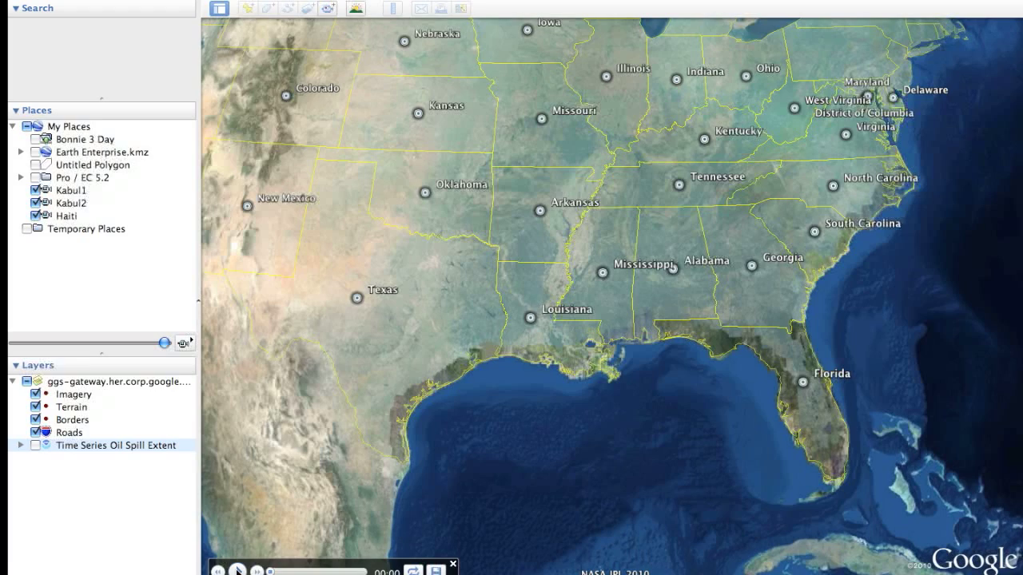
Play back the oil spill time series animation so the view flies in to the Gulf Coast
left_click(238, 570)
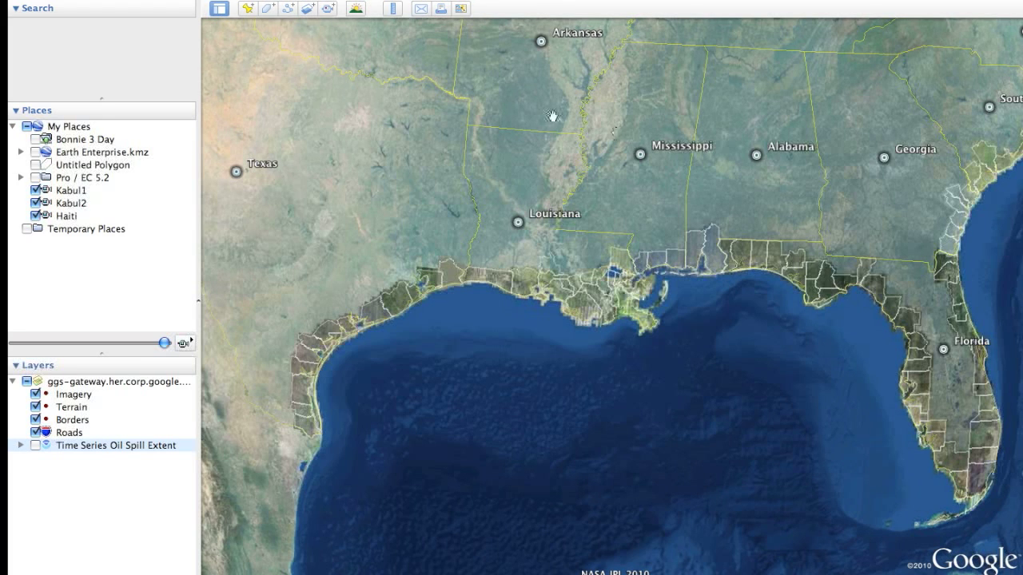
Expand the Bonnie 3 Day folder and show its three-day forecast cone on the map
left_click(24, 138)
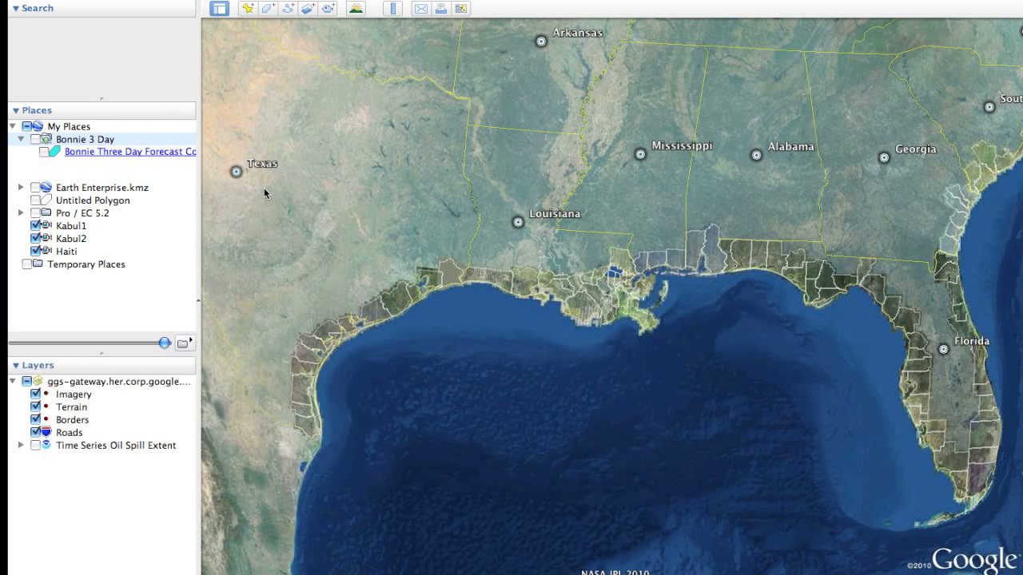
left_click(36, 139)
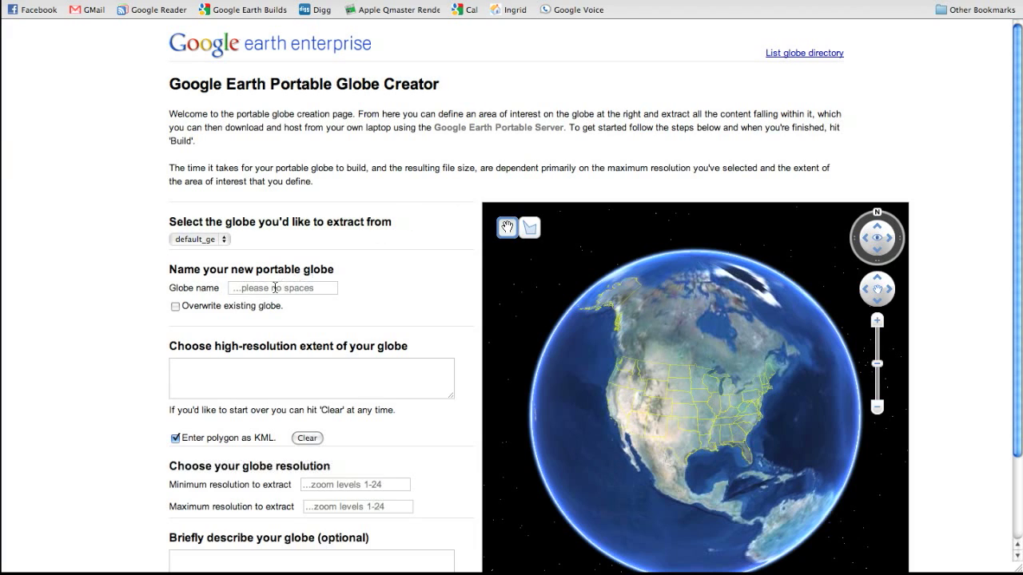
Name the new portable globe BonnieTS
left_click(275, 288)
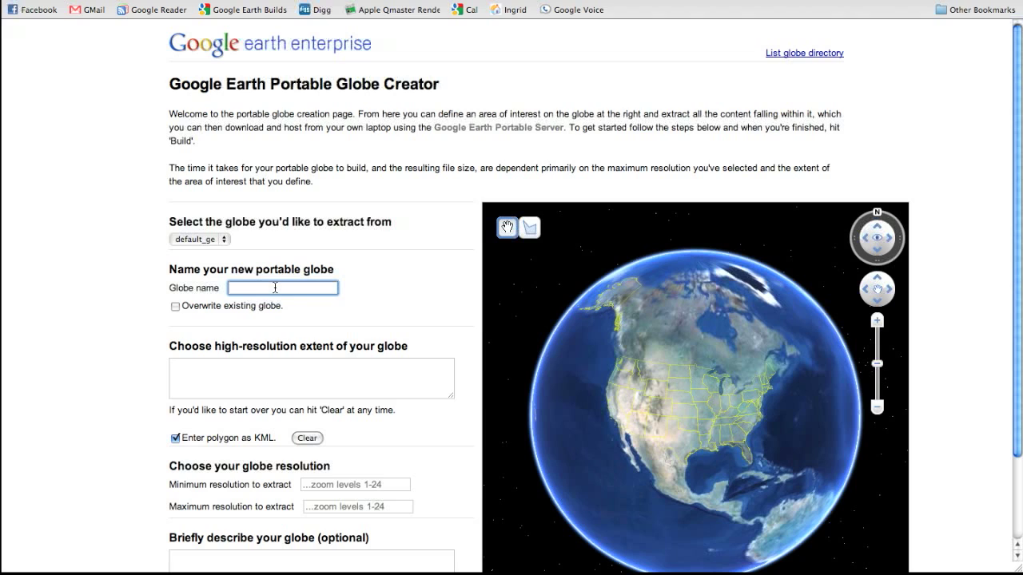
type("bo")
key("Down")
key("Down")
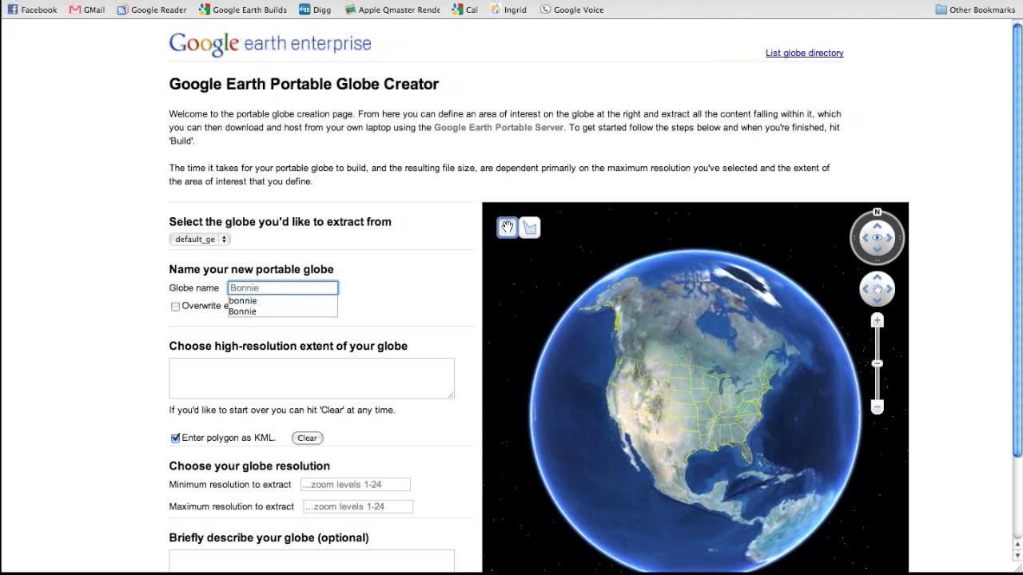
type("TS")
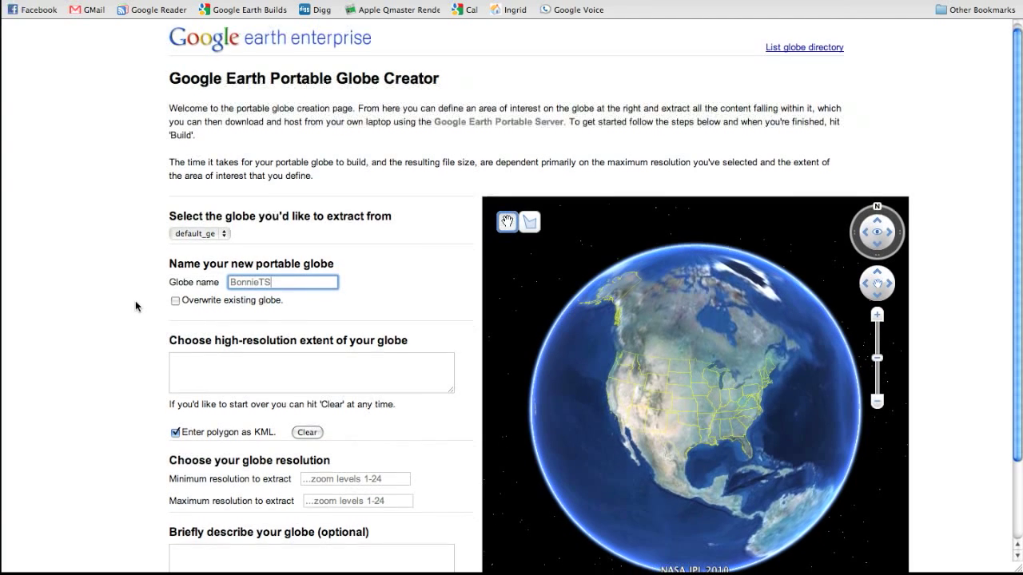
Paste the KML polygon into the high-resolution extent field
scroll(148, 302, "down", 1)
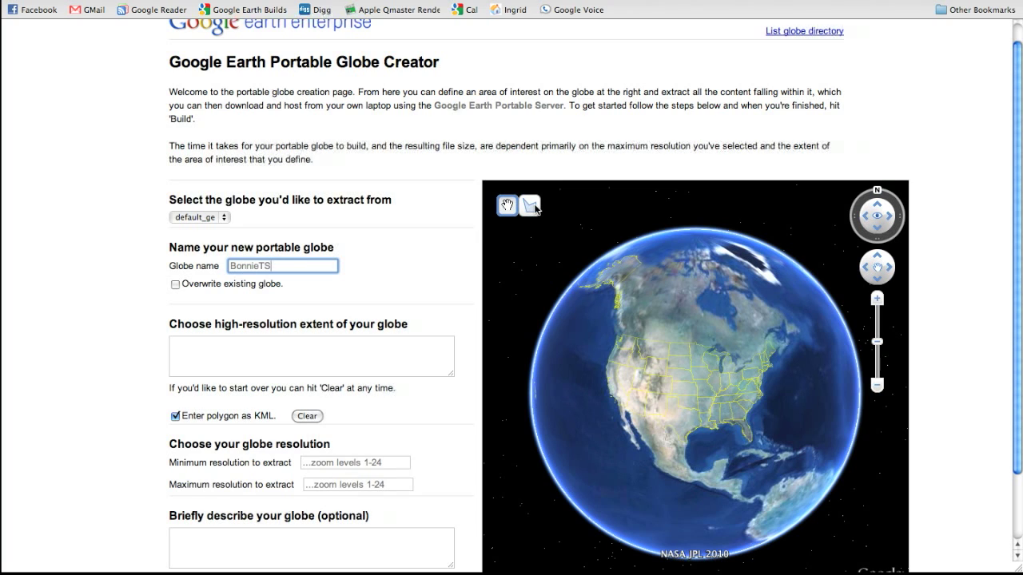
left_click(232, 352)
key("super+v")
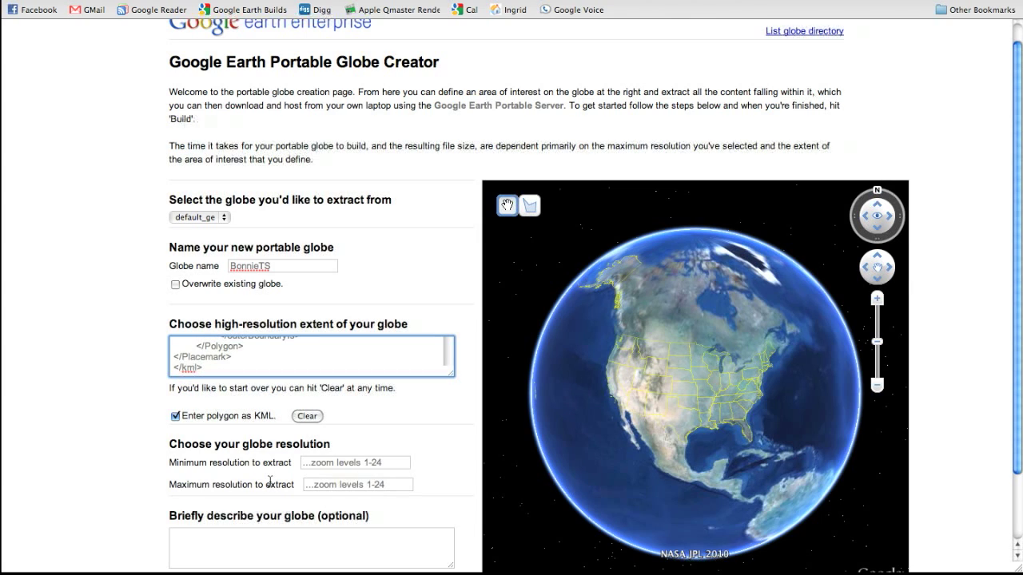
Set the globe's resolution range to minimum 5 and maximum 24
left_click(338, 465)
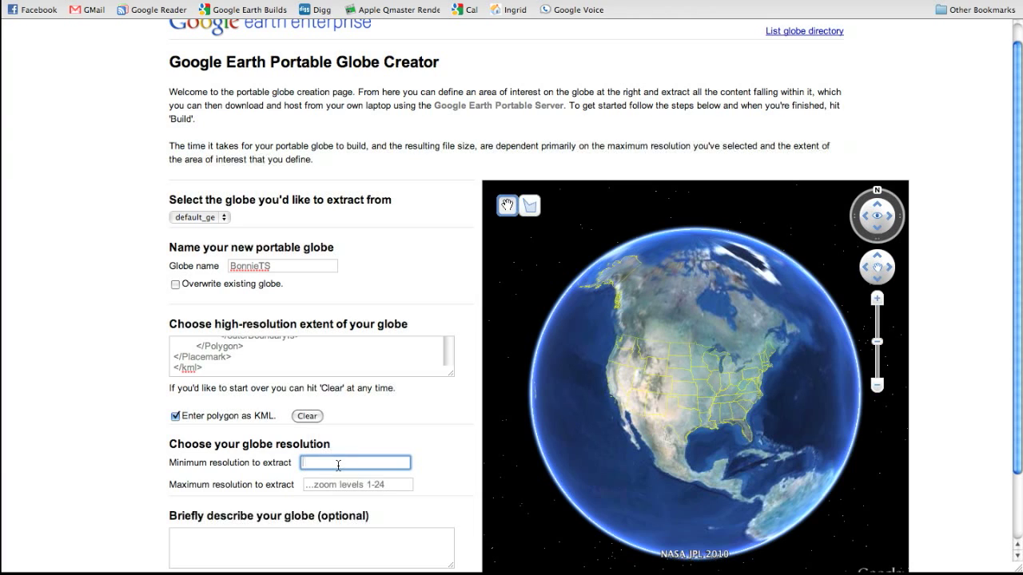
type("5")
left_click(326, 485)
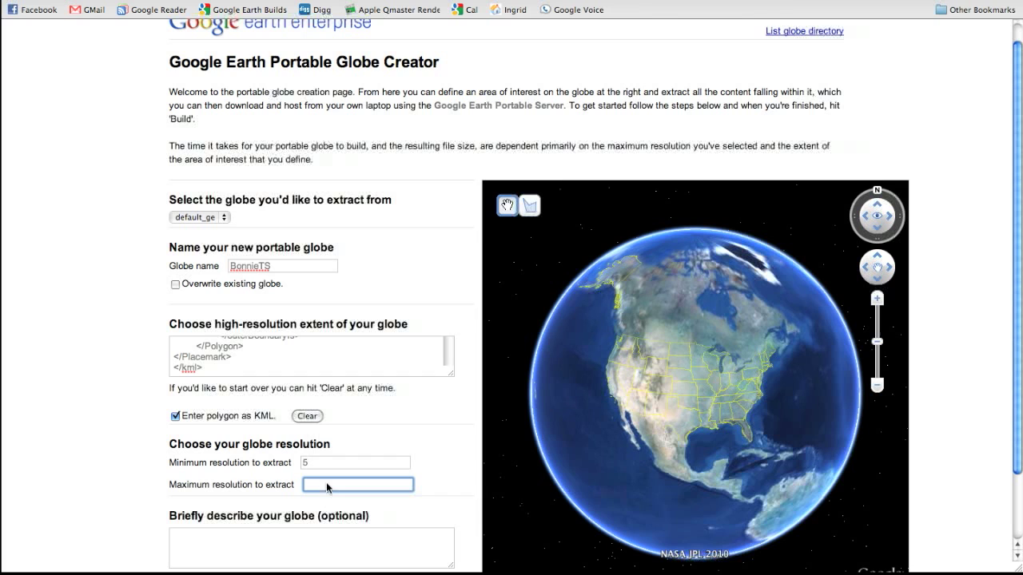
type("24")
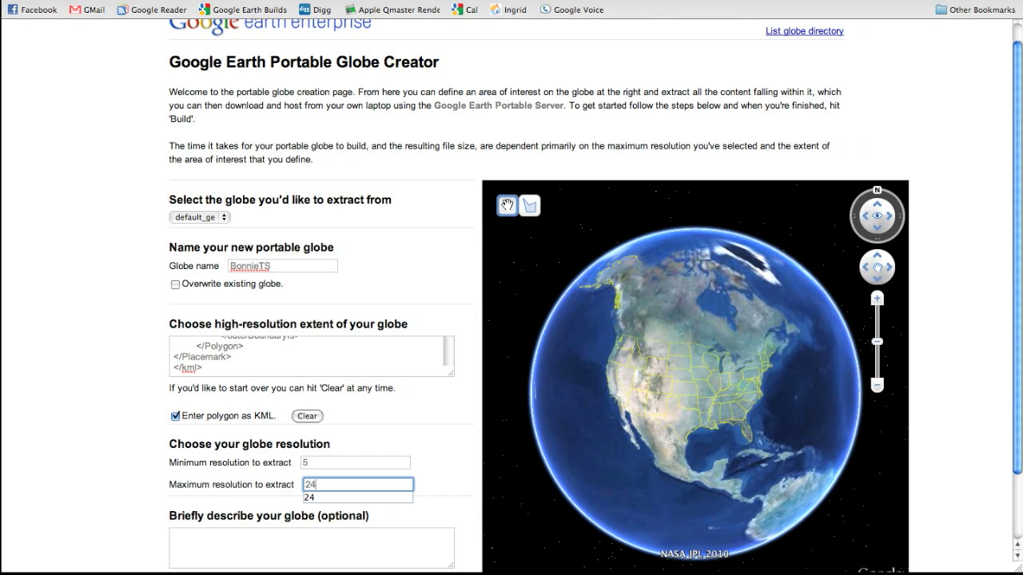
left_click(353, 468)
left_click(124, 375)
Enter the description 'This is a demo of the GEE 4.0 Portable'
scroll(125, 376, "down", 2)
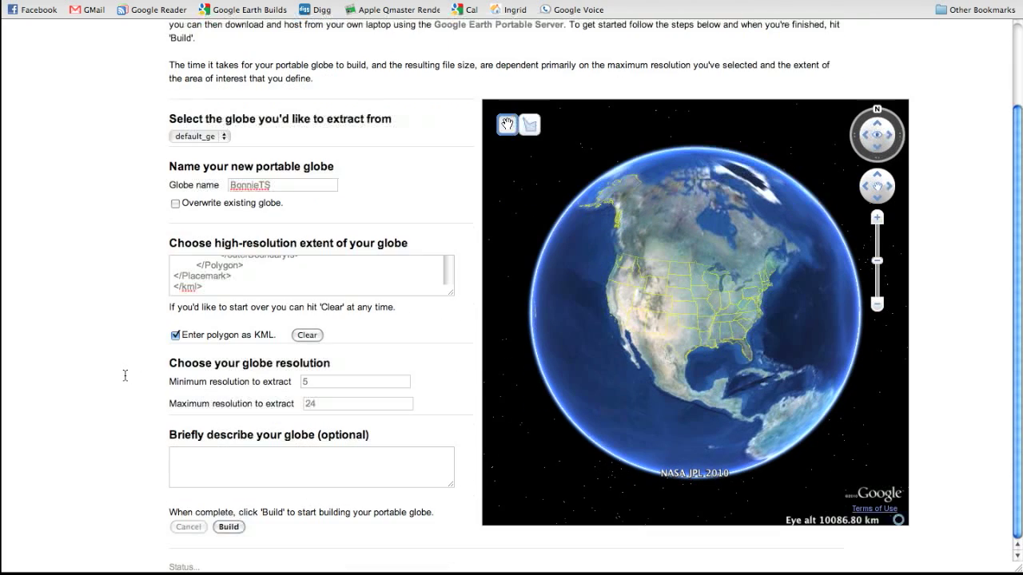
left_click(227, 460)
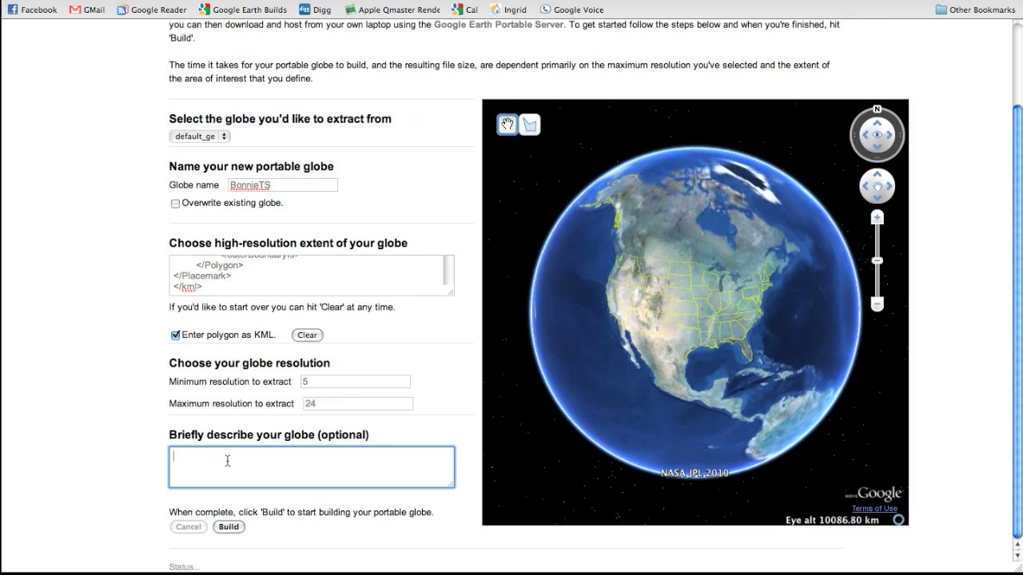
type("This is a demo of the GEE")
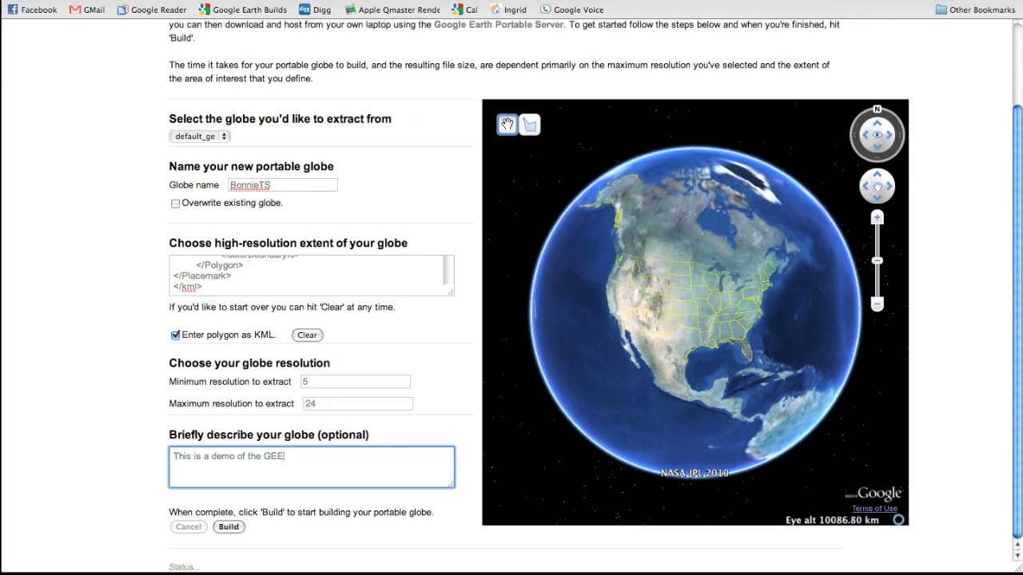
type(" 4.0 Portable")
left_click(134, 374)
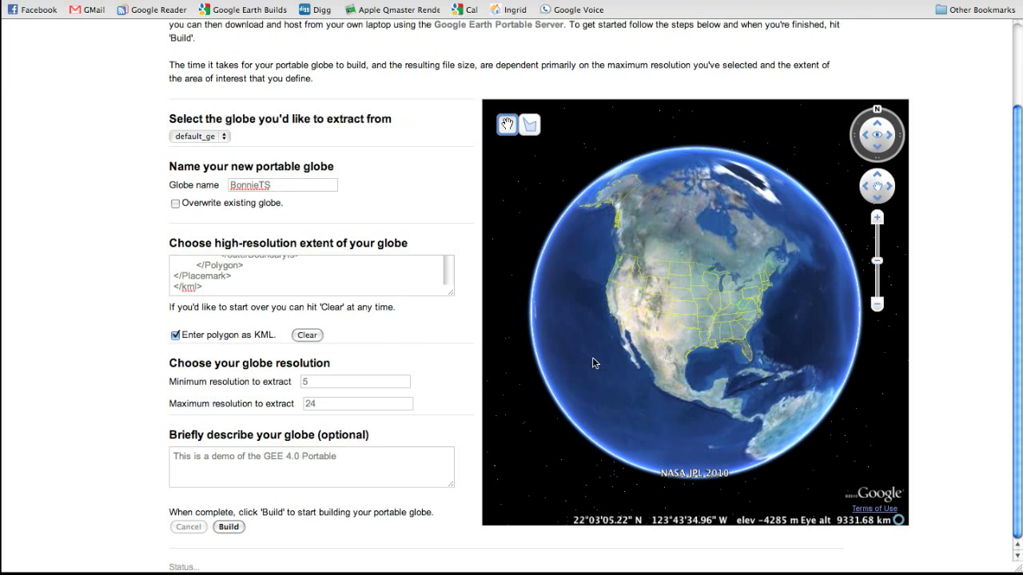
Build the BonnieTS portable globe, yielding a 13.19GB globe after 8 min 19 sec
left_click(228, 528)
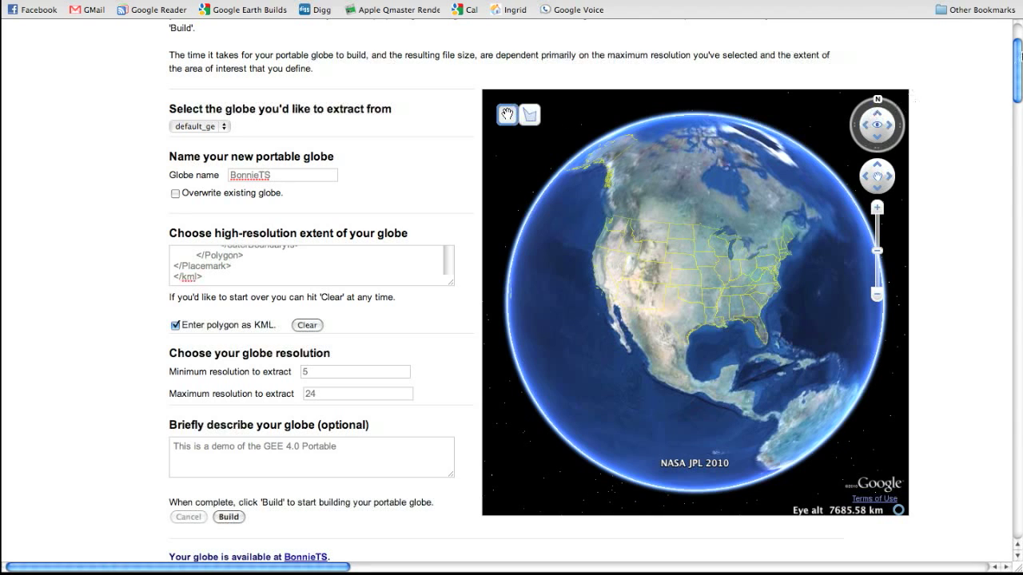
left_click_drag(1019, 58, 1019, 67)
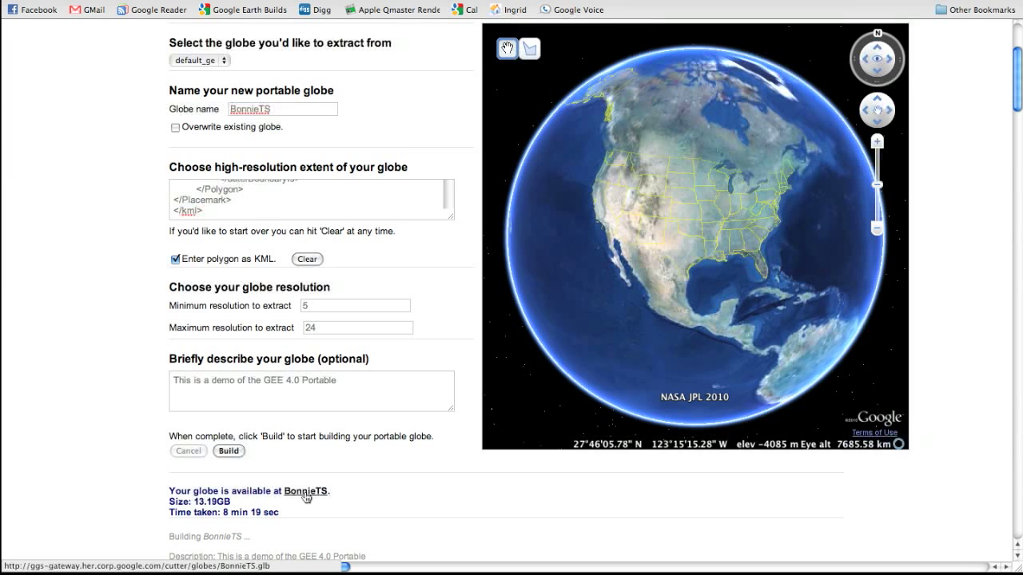
scroll(456, 512, "up", 5)
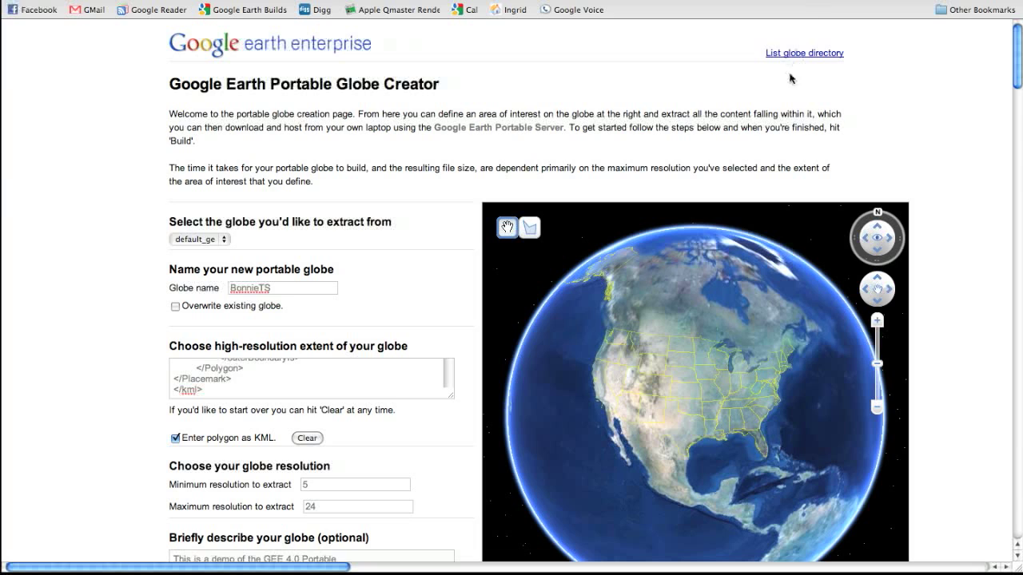
List the portable globes directory and preview the 13.19GB BonnieTS globe
left_click(788, 54)
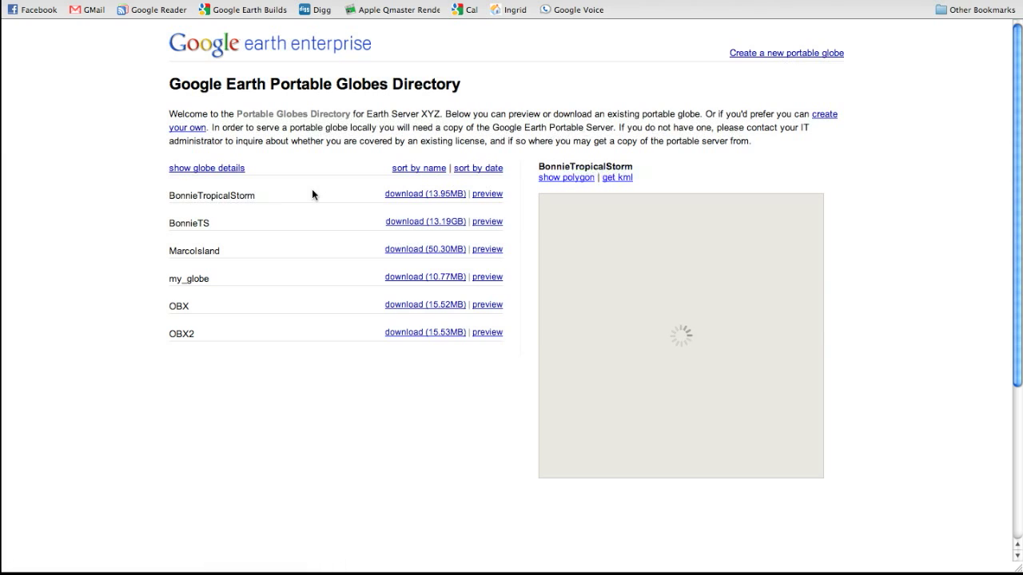
left_click(489, 222)
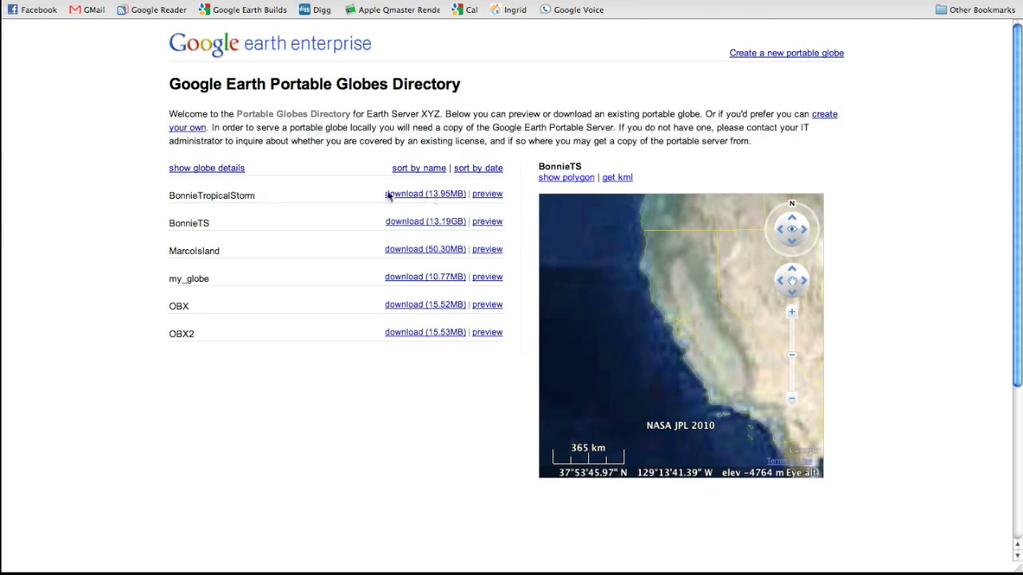
Show each globe's cut date and description, and reload the BonnieTS preview
left_click(200, 169)
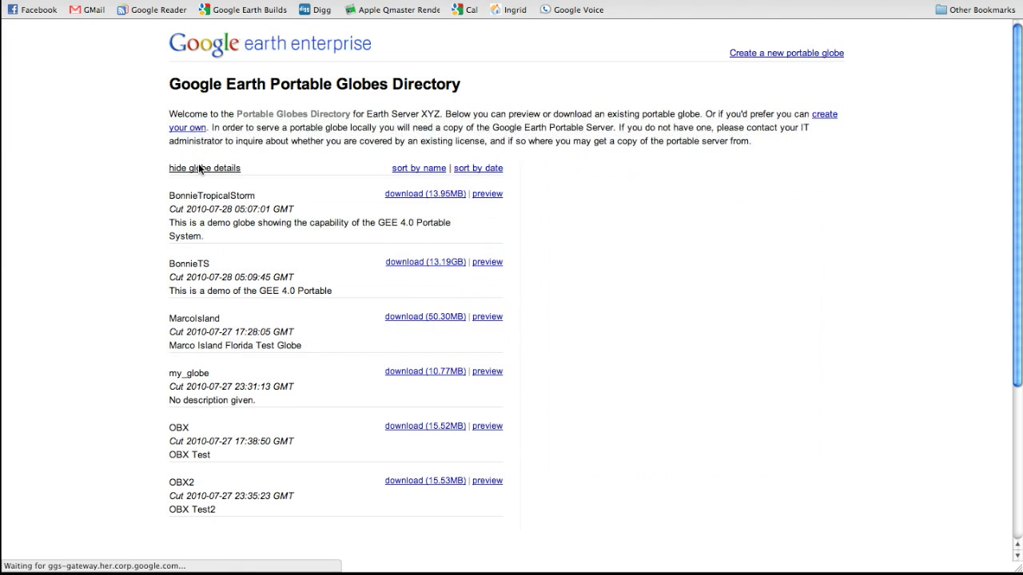
left_click(486, 264)
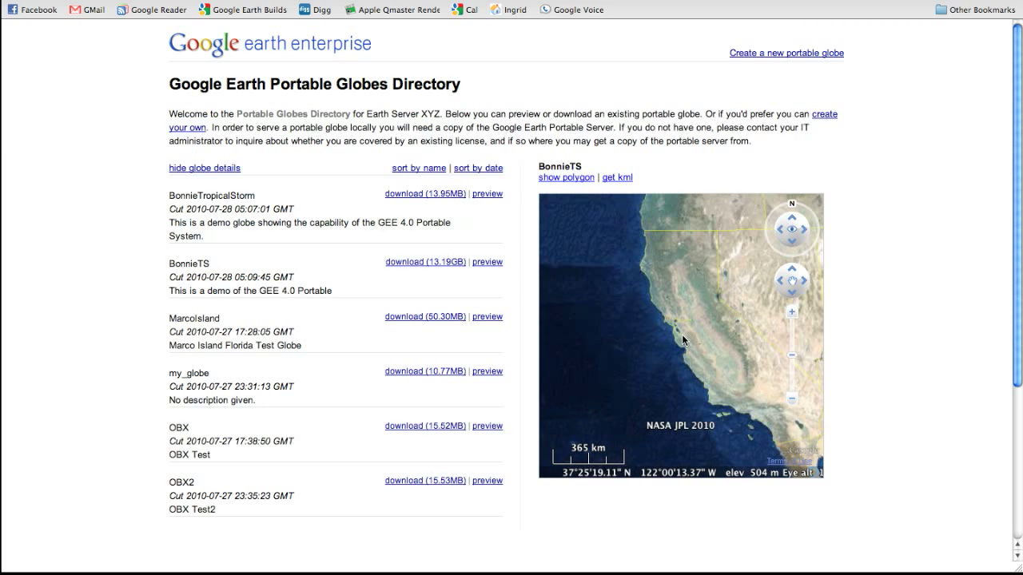
scroll(682, 340, "up", 3)
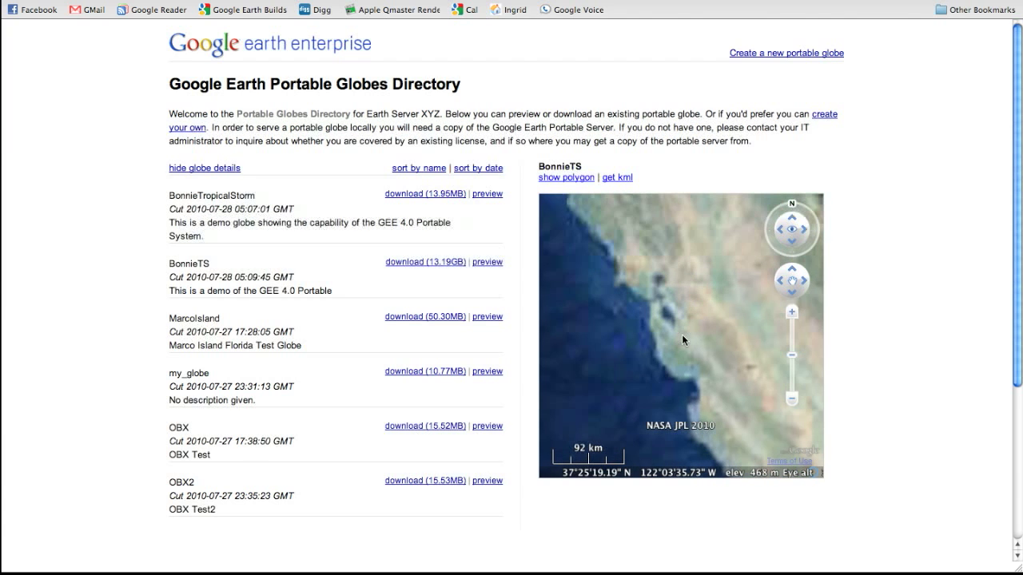
scroll(682, 339, "down", 2)
scroll(681, 339, "up", 2)
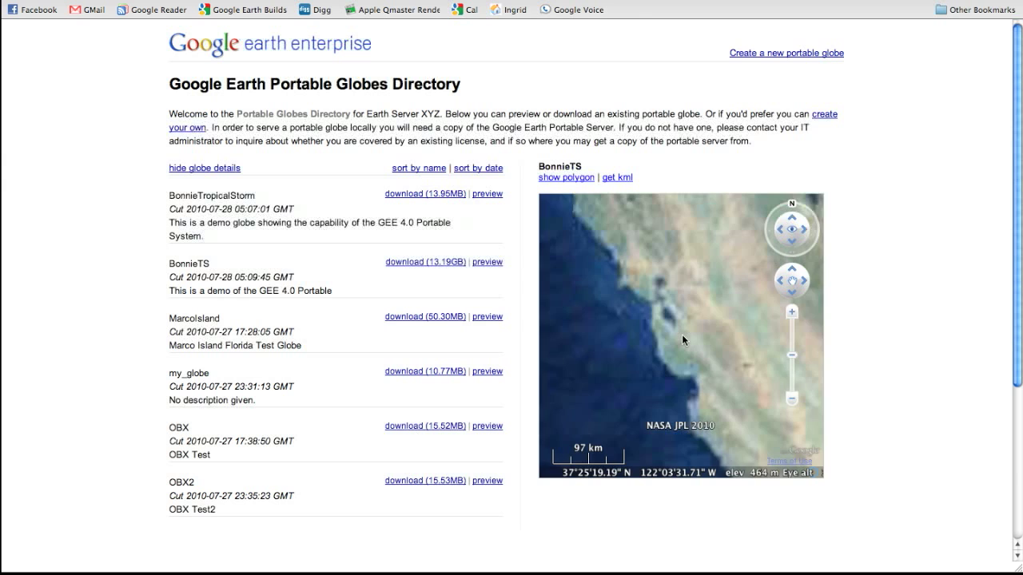
scroll(681, 334, "down", 5)
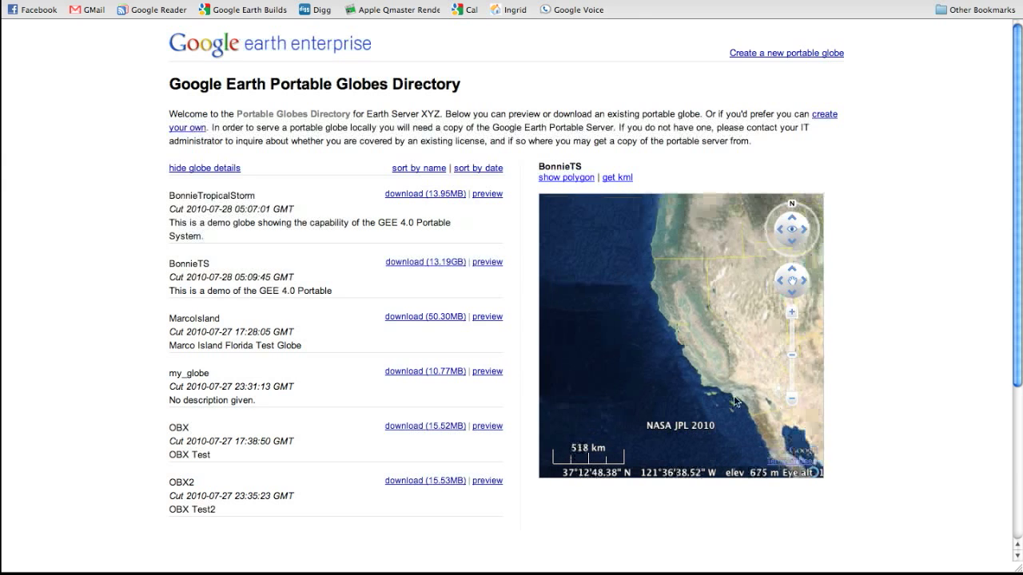
Pan the BonnieTS preview to the Gulf and zoom in on the New Orleans Superdome
left_click_drag(734, 396, 623, 361)
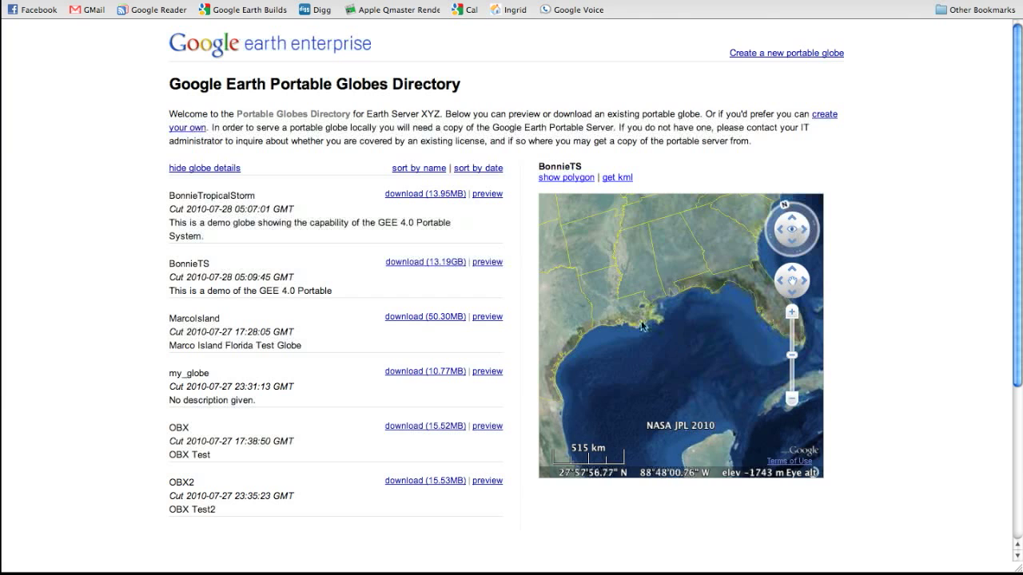
double_click(641, 316)
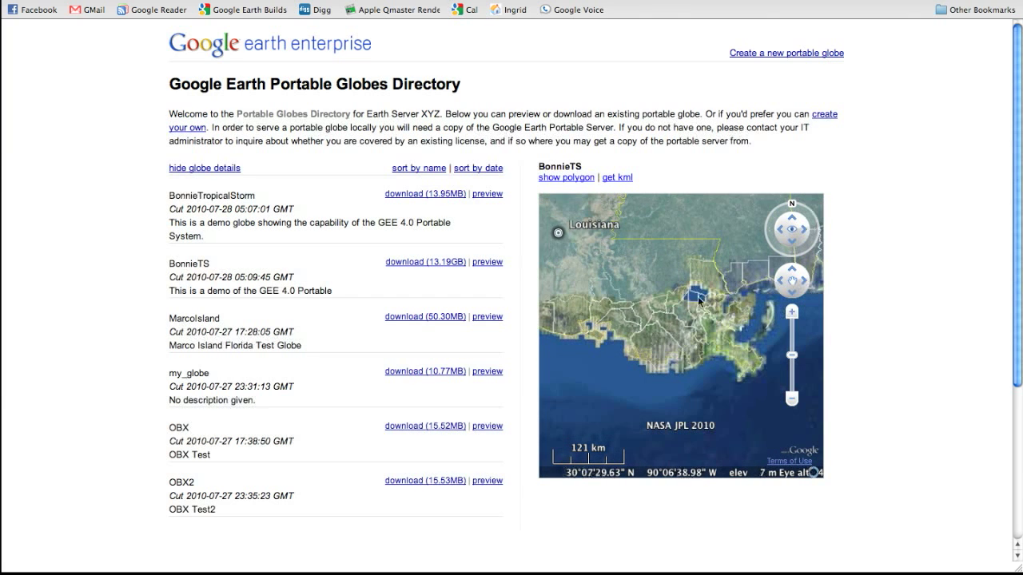
double_click(700, 301)
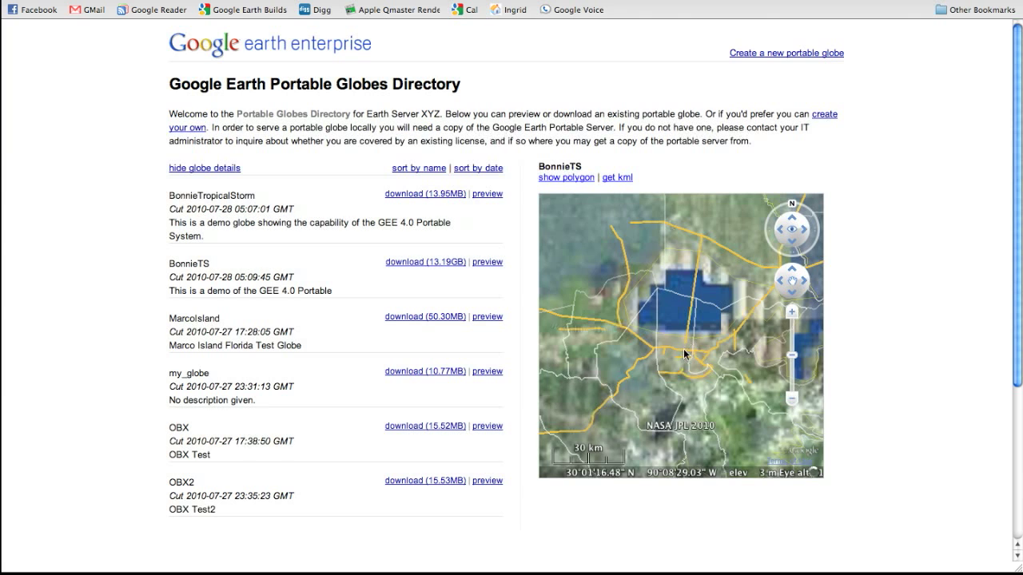
double_click(683, 349)
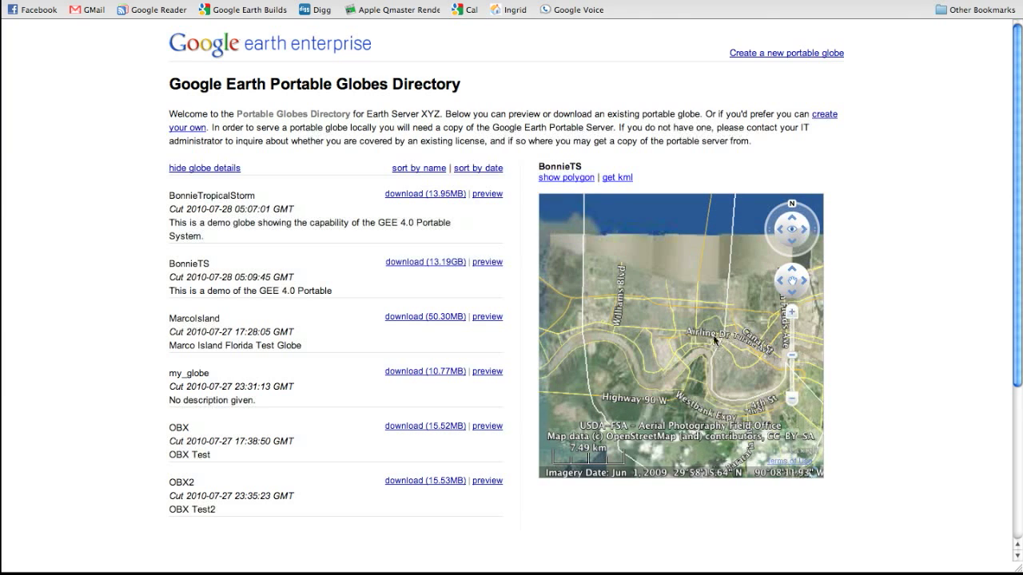
double_click(716, 340)
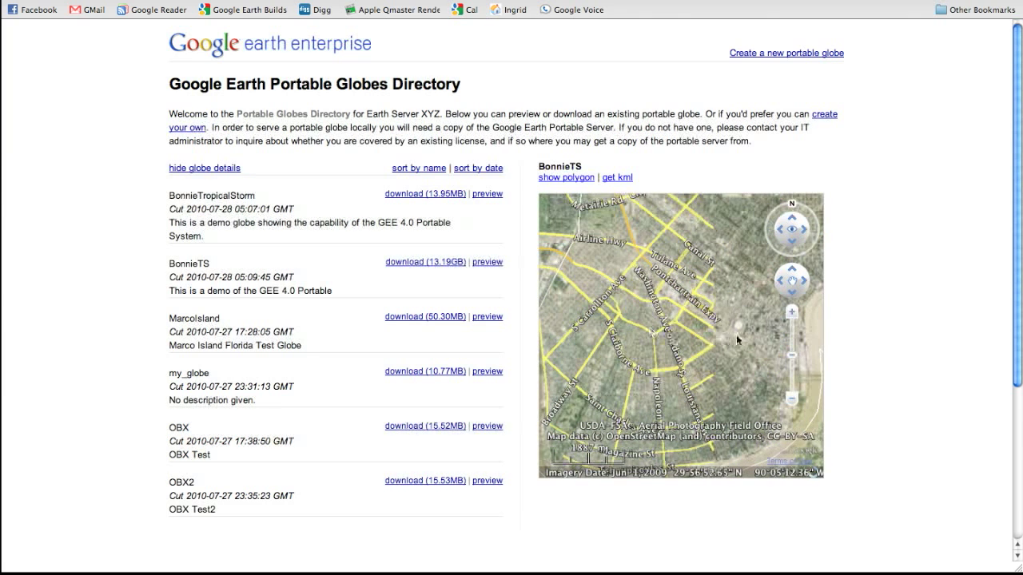
double_click(738, 336)
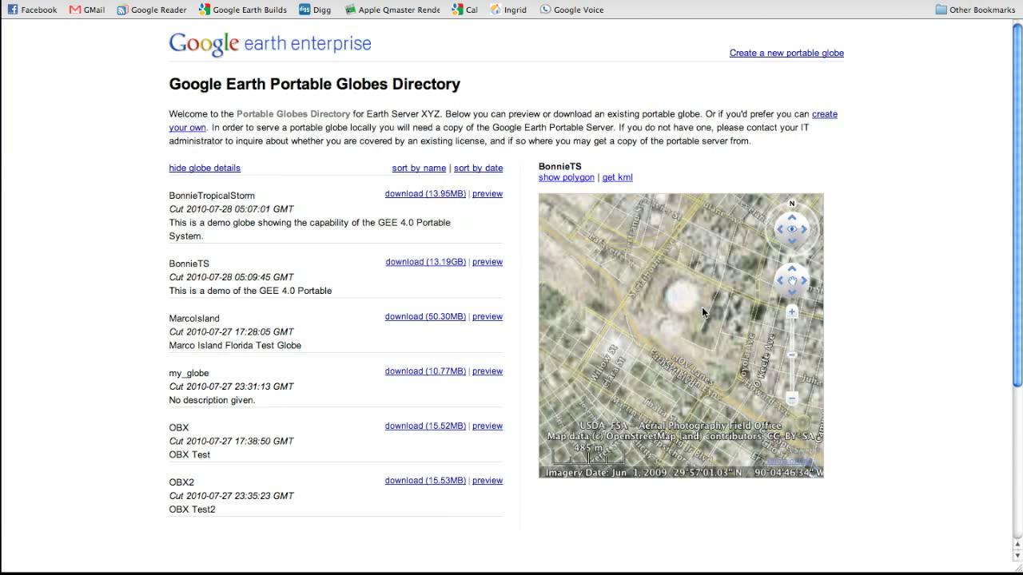
scroll(703, 312, "up", 3)
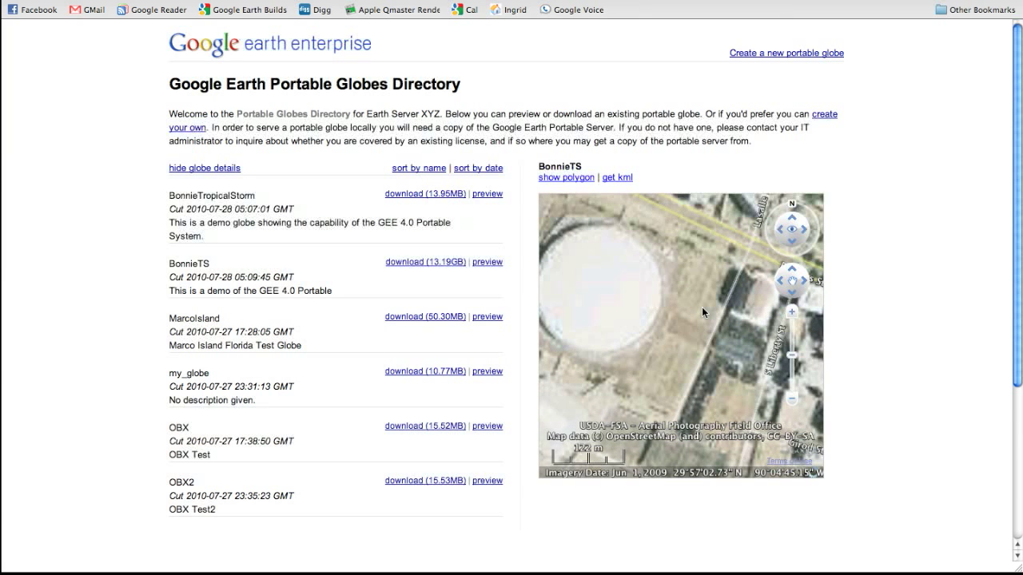
scroll(703, 311, "down", 1)
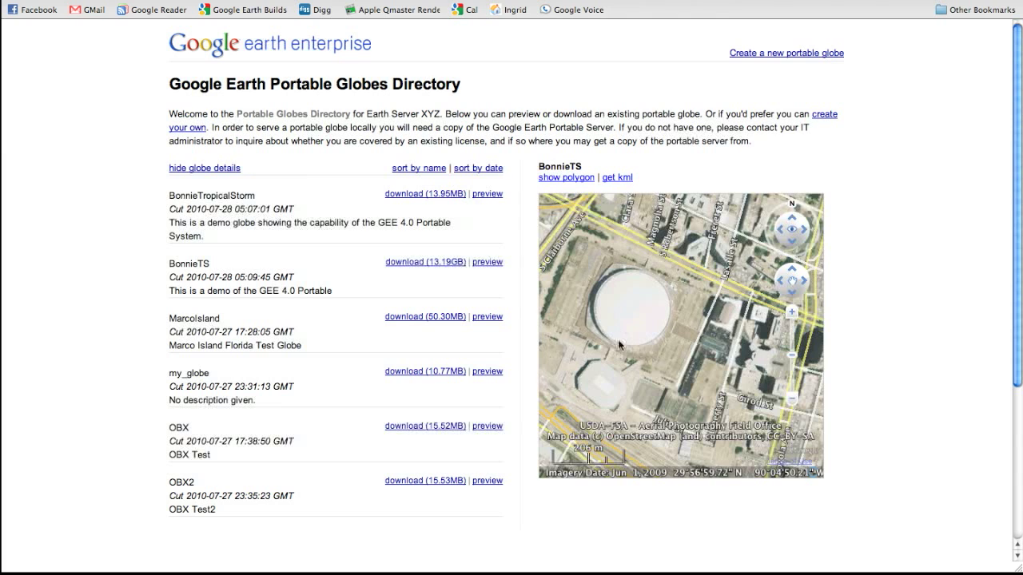
Request the 13.19GB BonnieTS download, bringing up a save dialog targeting the globes folder
left_click(444, 262)
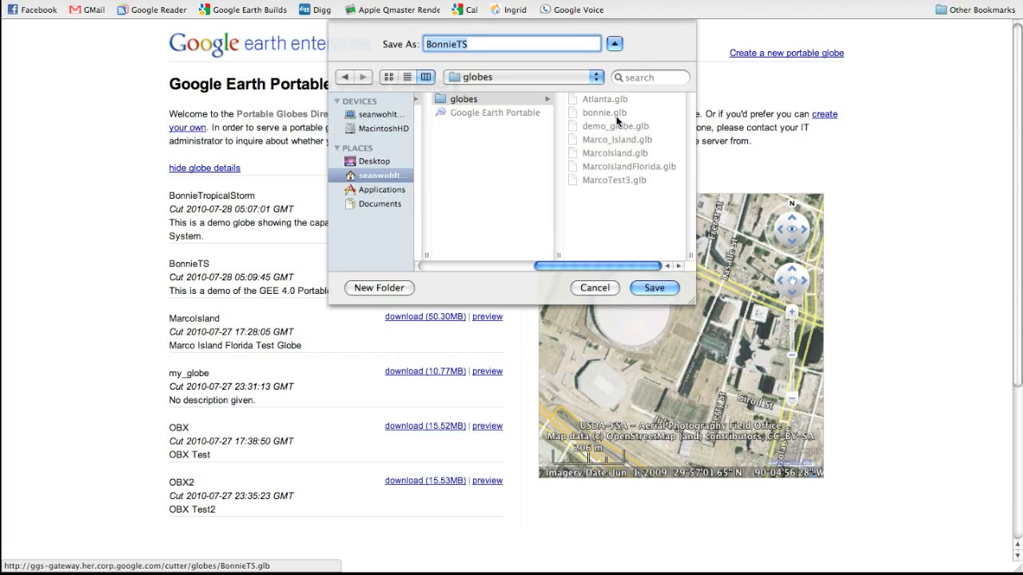
Save BonnieTS.glb into the globes folder, starting the 13.2 GB download
left_click(648, 288)
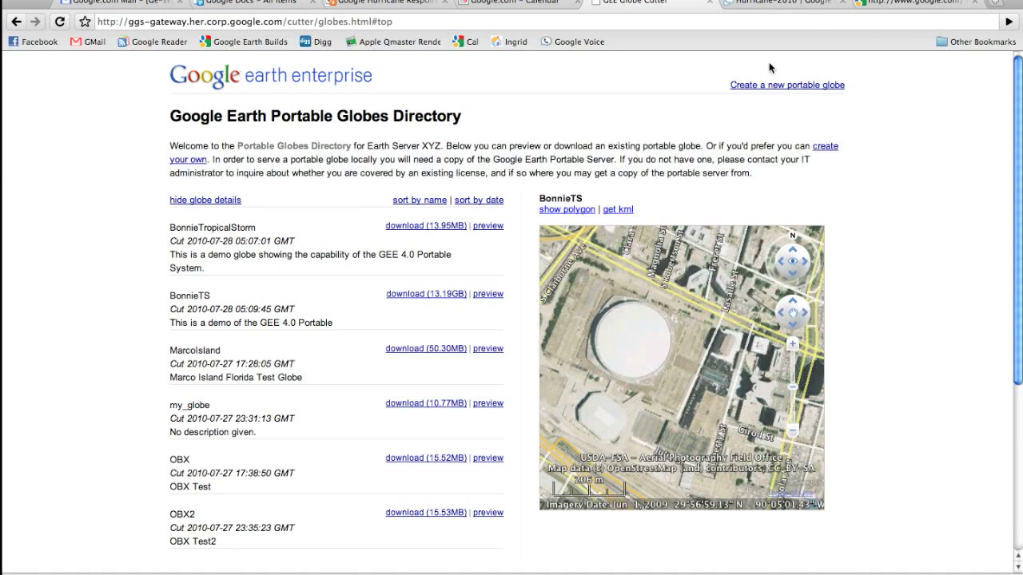
Turn AirPort off in Network Preferences so the Mac has no network connection
left_click(847, 0)
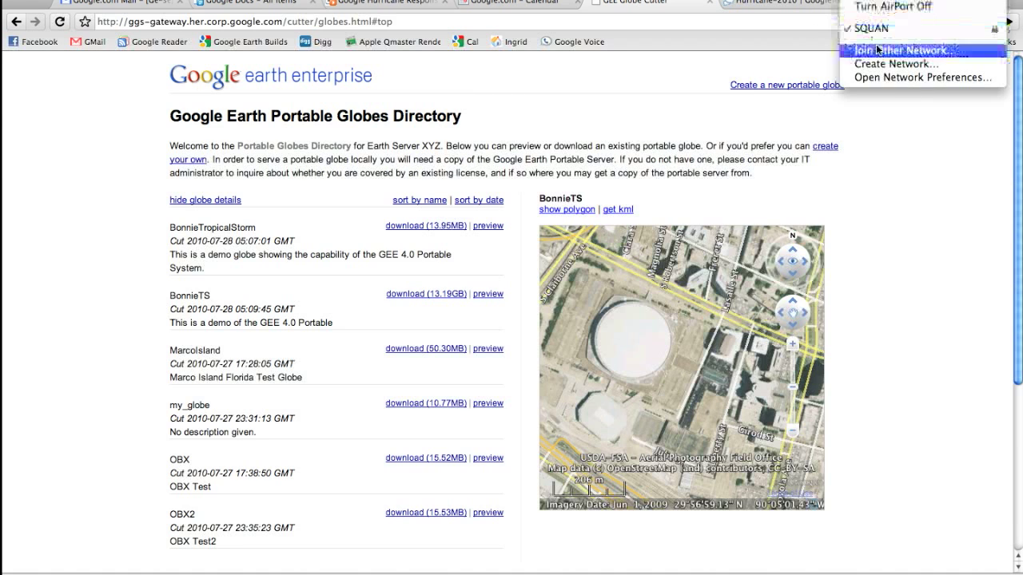
left_click(891, 78)
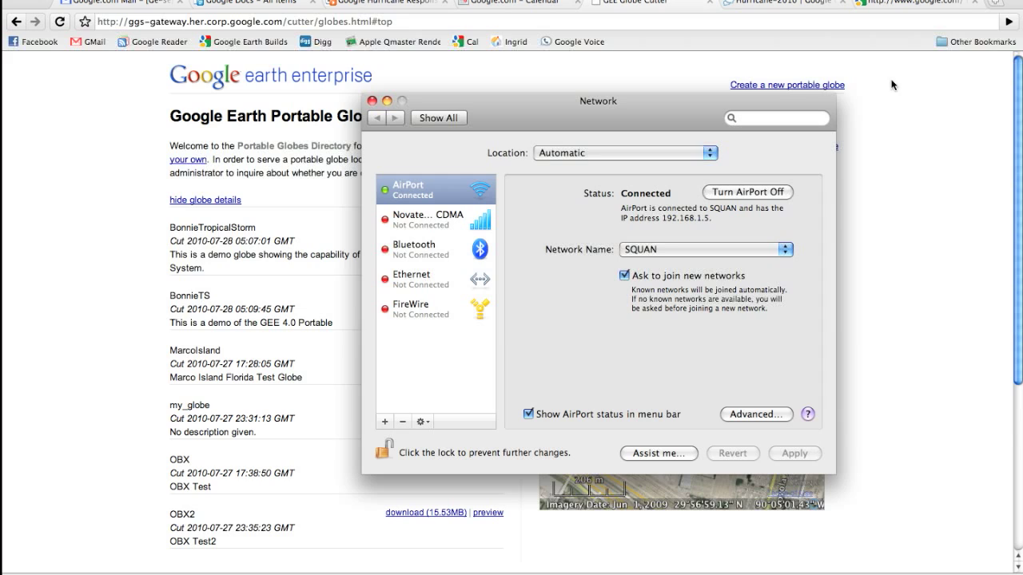
left_click(765, 194)
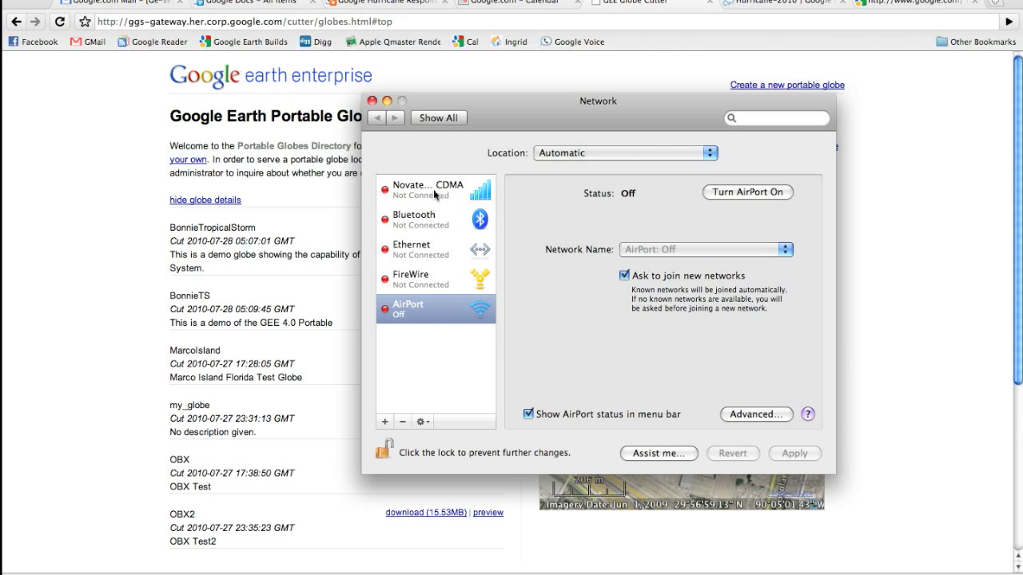
left_click(901, 140)
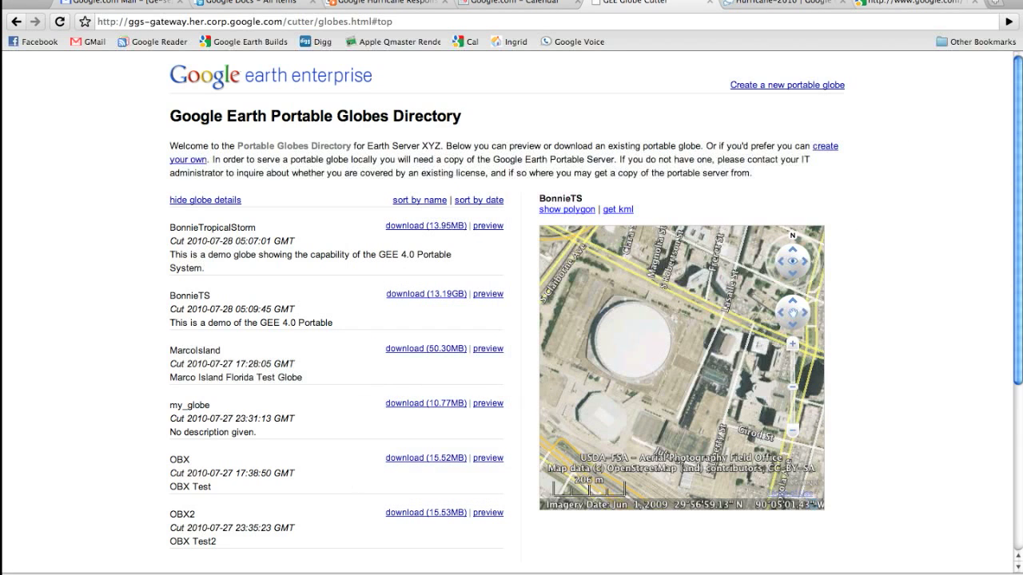
Reload google.com in Chrome to confirm 'This webpage is not available'
left_click(887, 4)
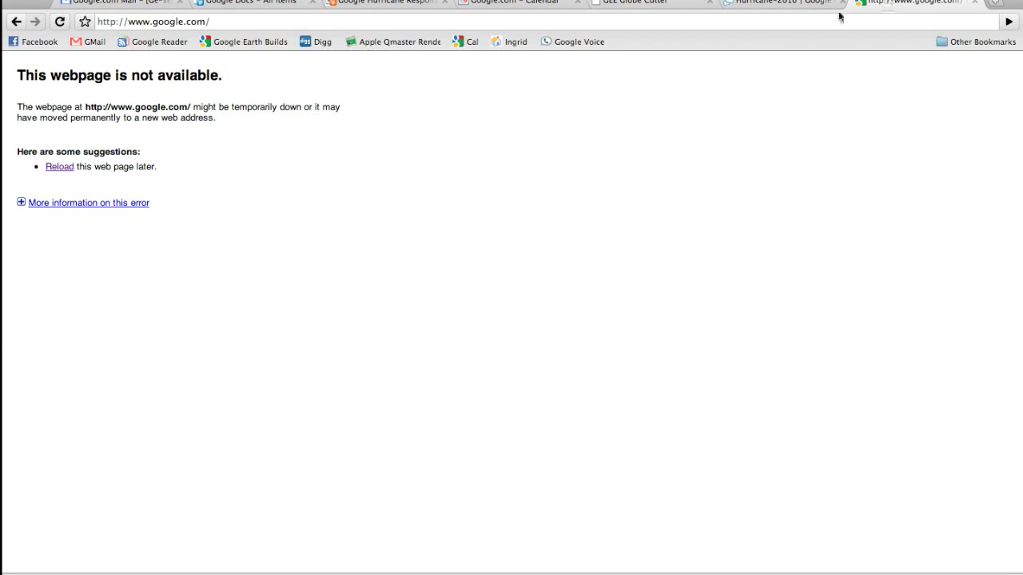
left_click(179, 26)
key("Return")
key("F9")
Mount the Mac installer disk image from the GEEPortableInstallers folder
left_click(401, 95)
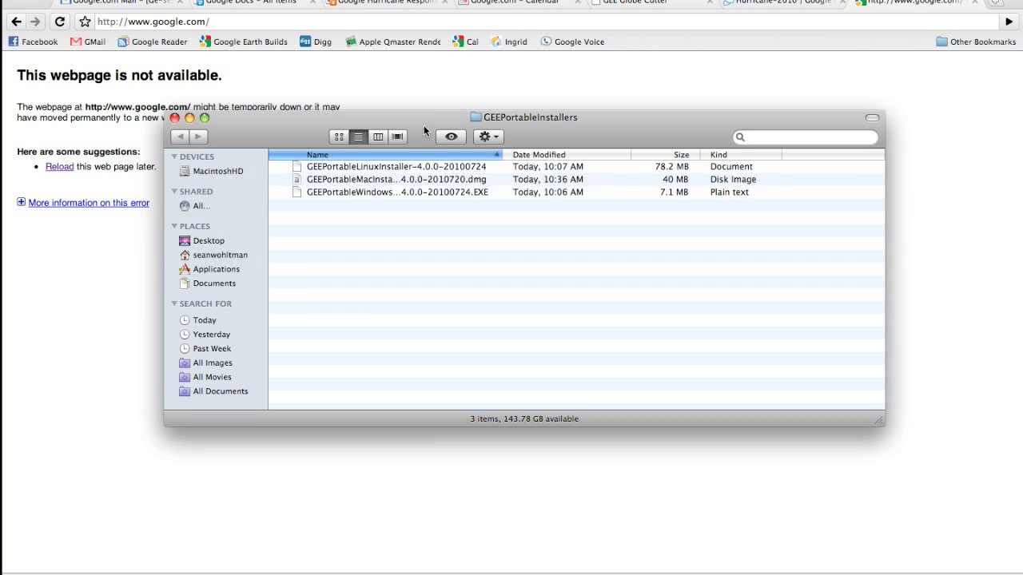
left_click(325, 182)
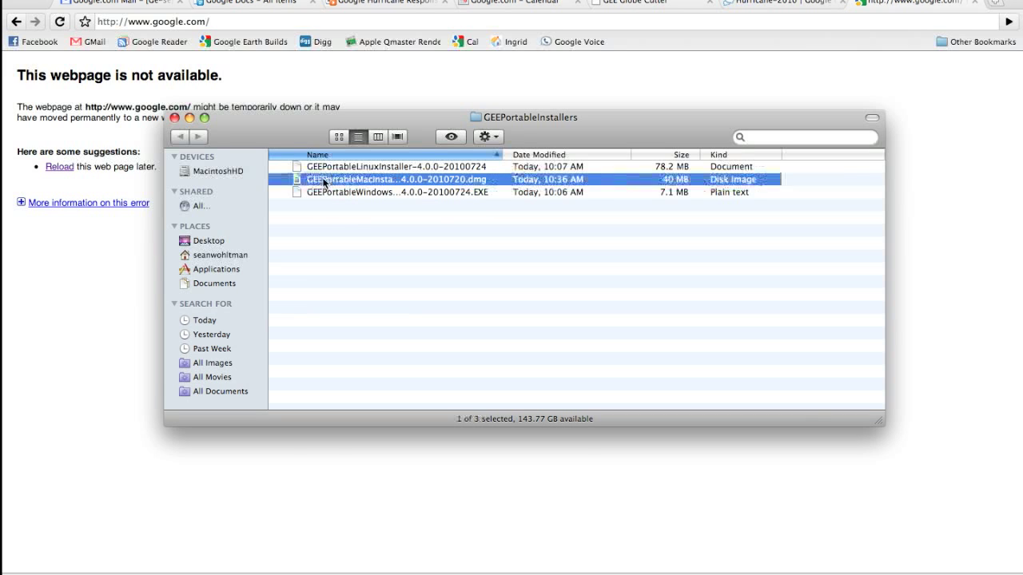
double_click(324, 182)
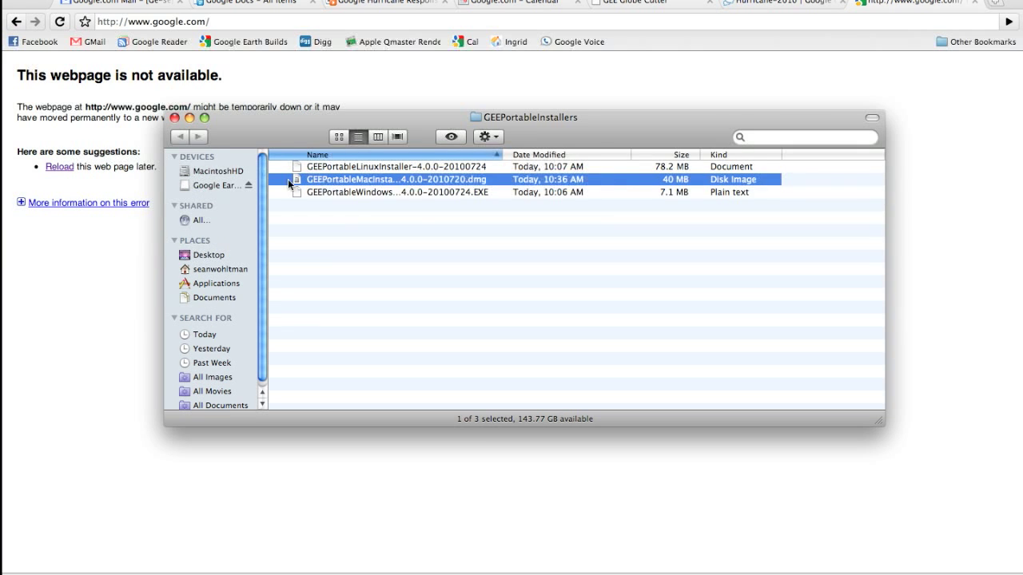
Copy the Google Earth Portable folder from the mounted volume to the Desktop
left_click(212, 187)
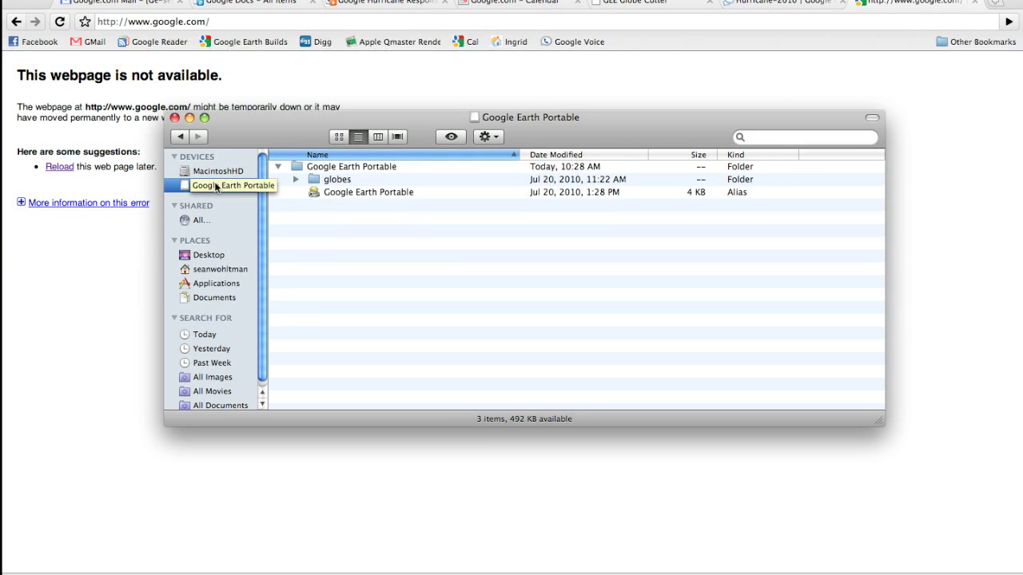
left_click(294, 179)
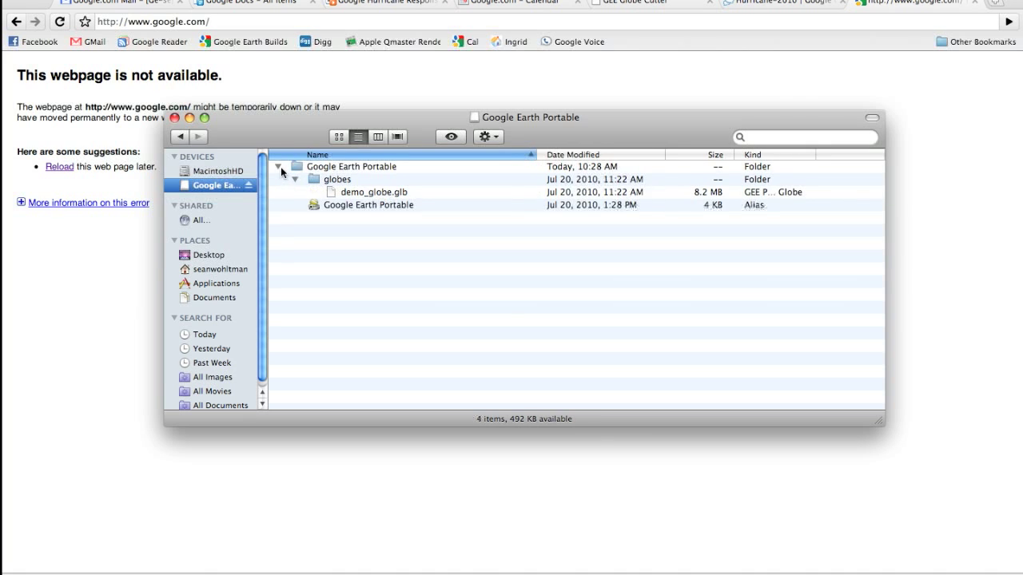
left_click(279, 167)
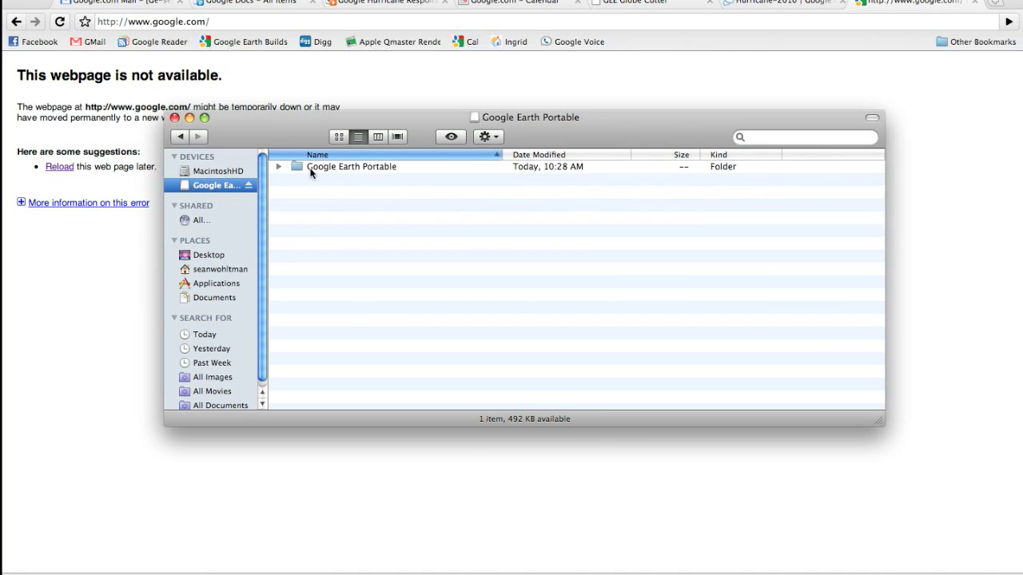
left_click(312, 169)
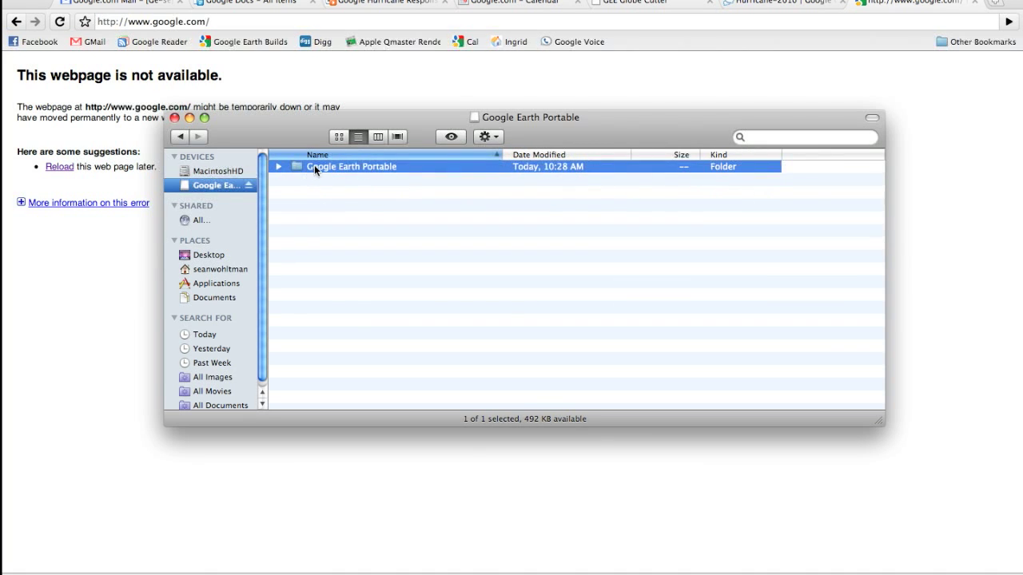
left_click_drag(315, 166, 571, 73)
key("F11")
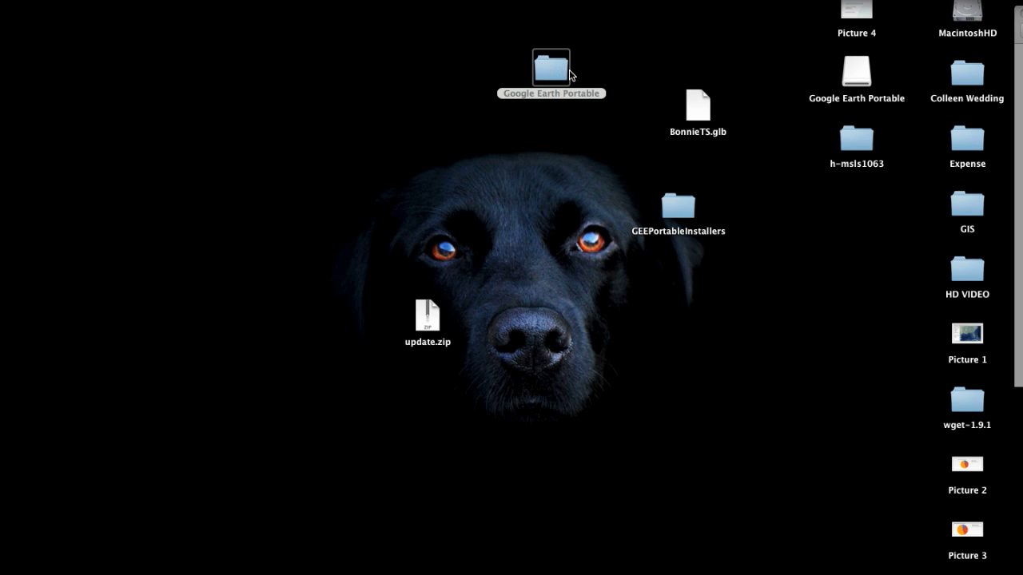
Open the copied Google Earth Portable folder on the desktop and move its window down-left
key("F11")
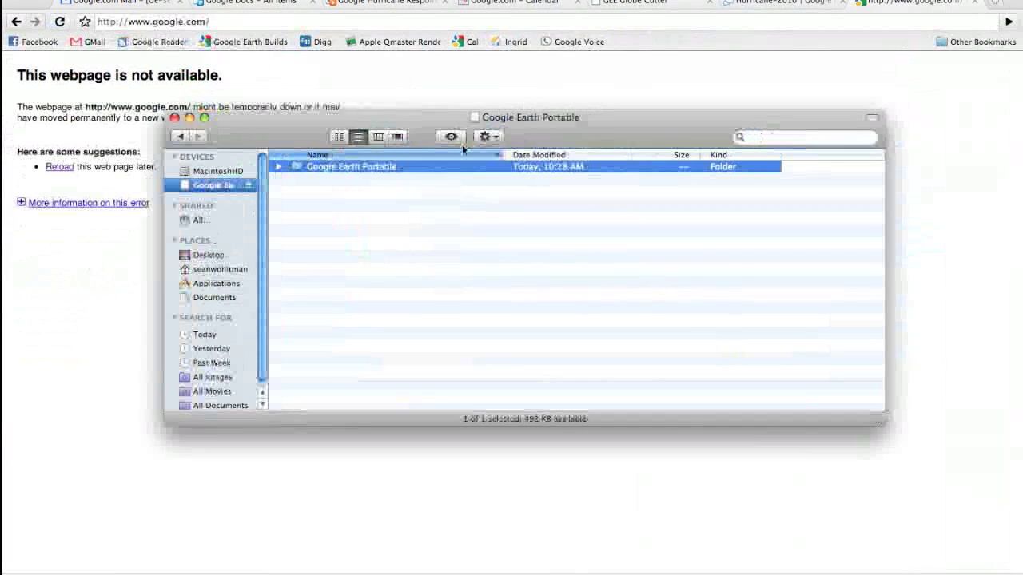
key("super+w")
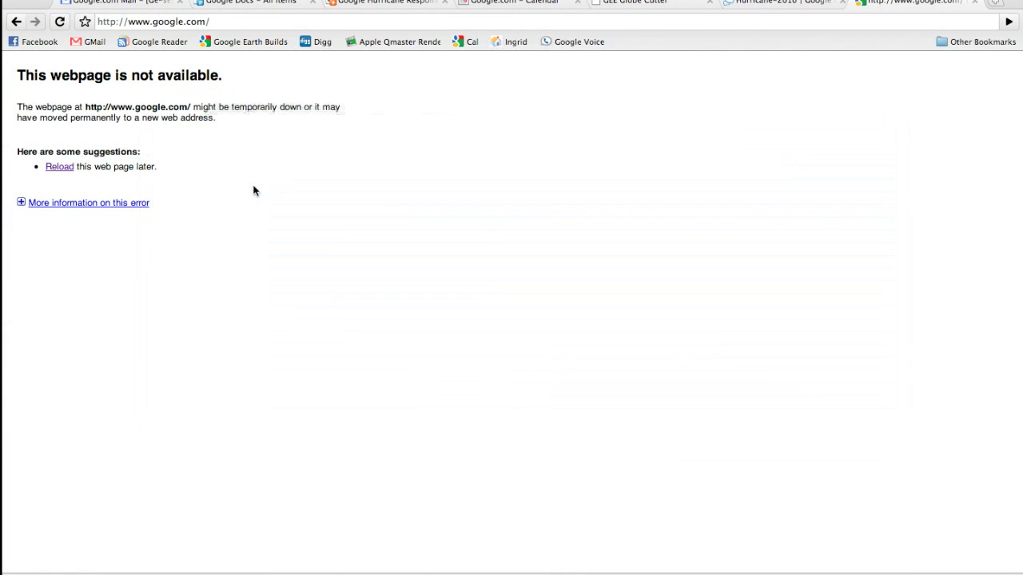
key("F11")
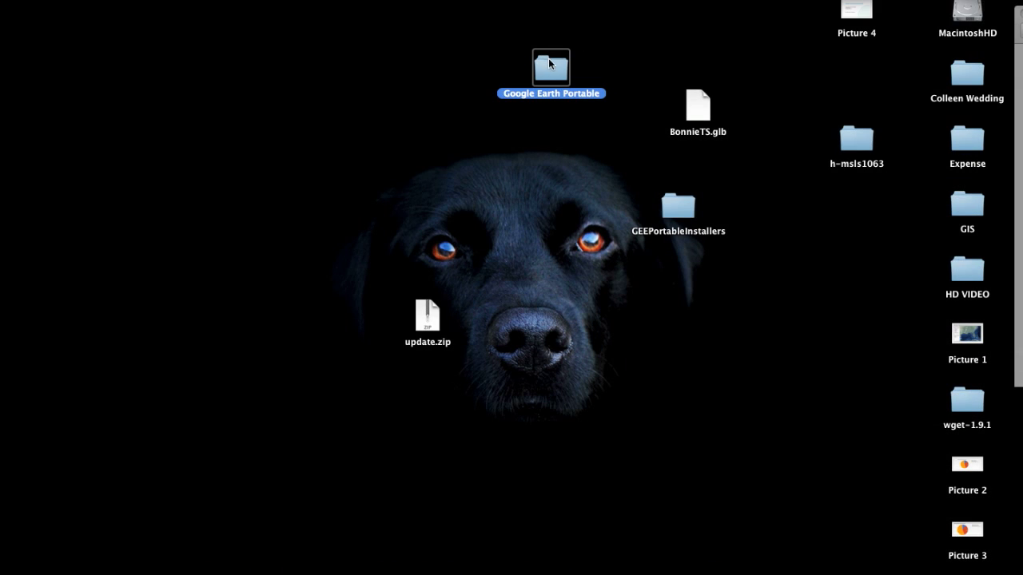
left_click_drag(549, 60, 471, 86)
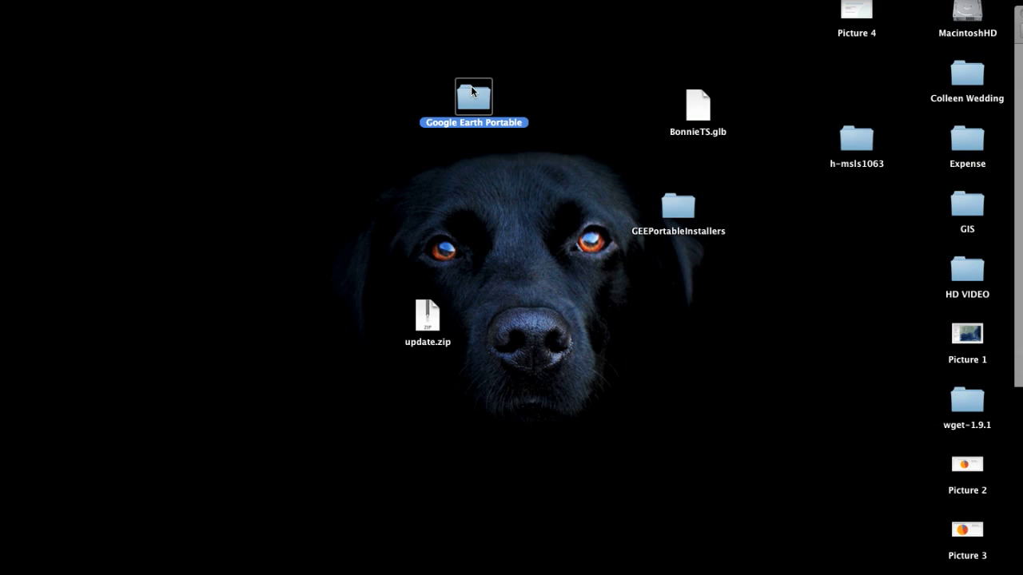
double_click(471, 88)
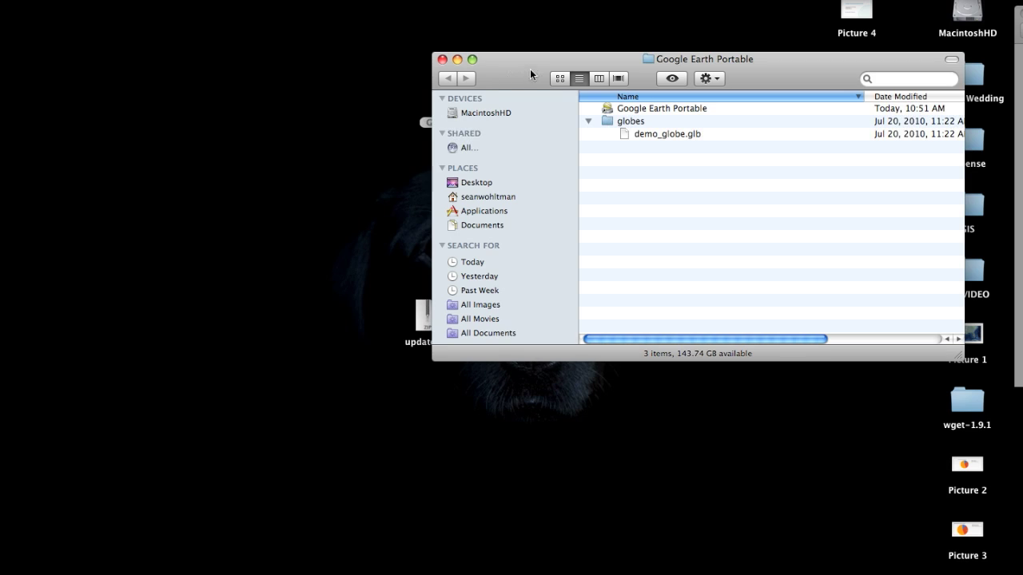
left_click_drag(423, 99, 181, 214)
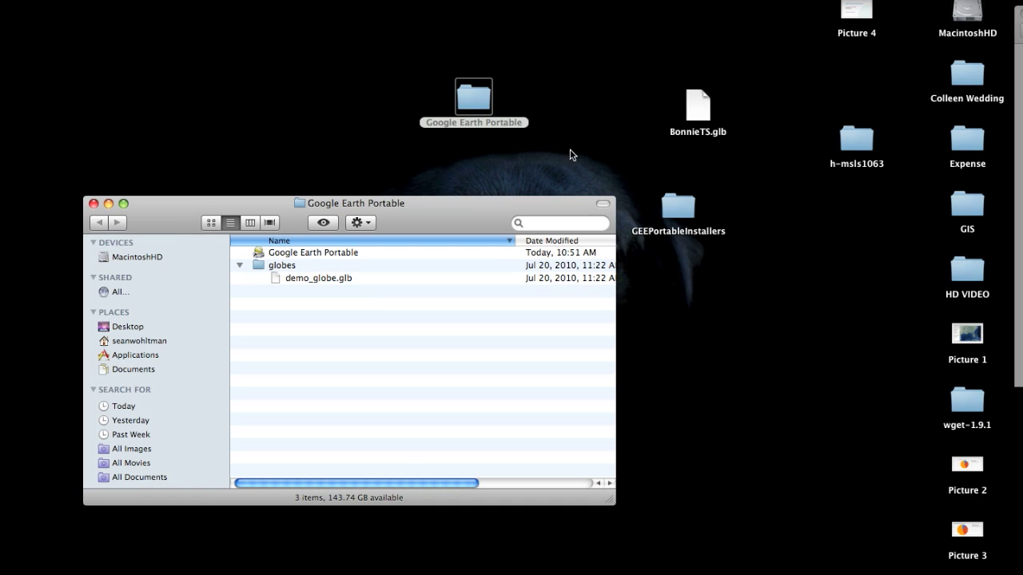
Move BonnieTS.glb into the globes folder and start the Google Earth Portable app
left_click(707, 108)
left_click_drag(707, 111, 287, 263)
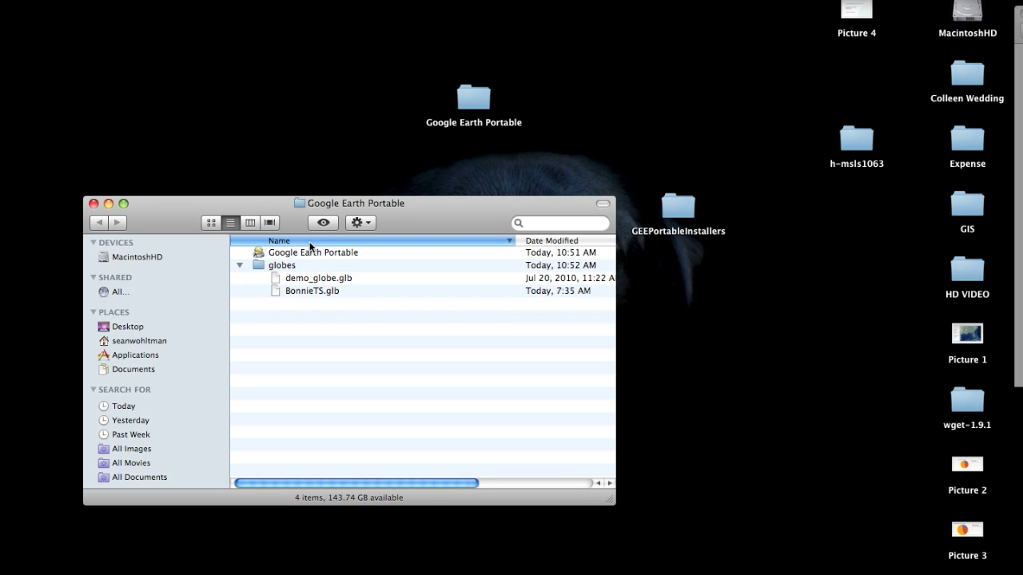
left_click(308, 253)
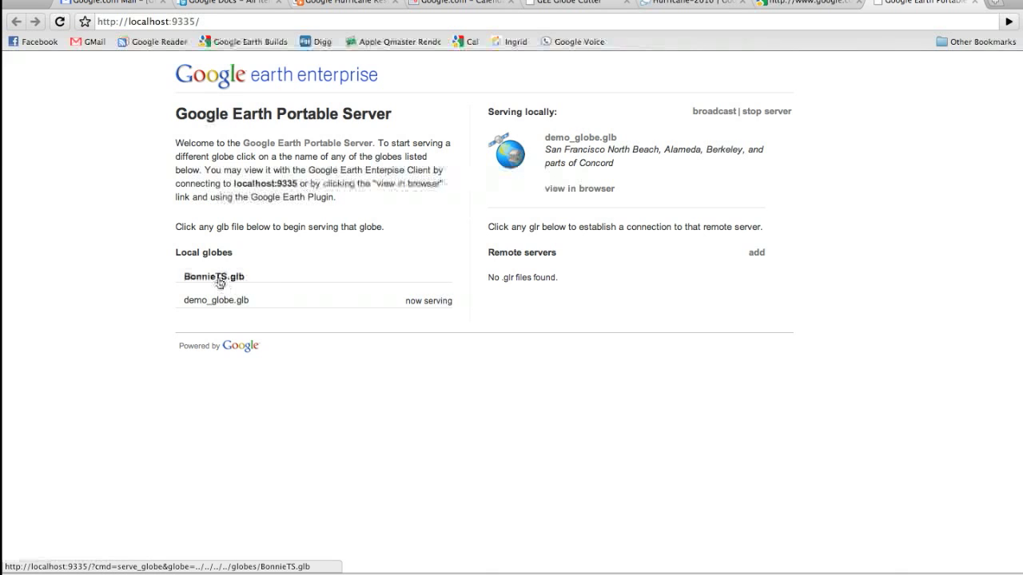
Serve BonnieTS.glb from the Local globes list
left_click(219, 279)
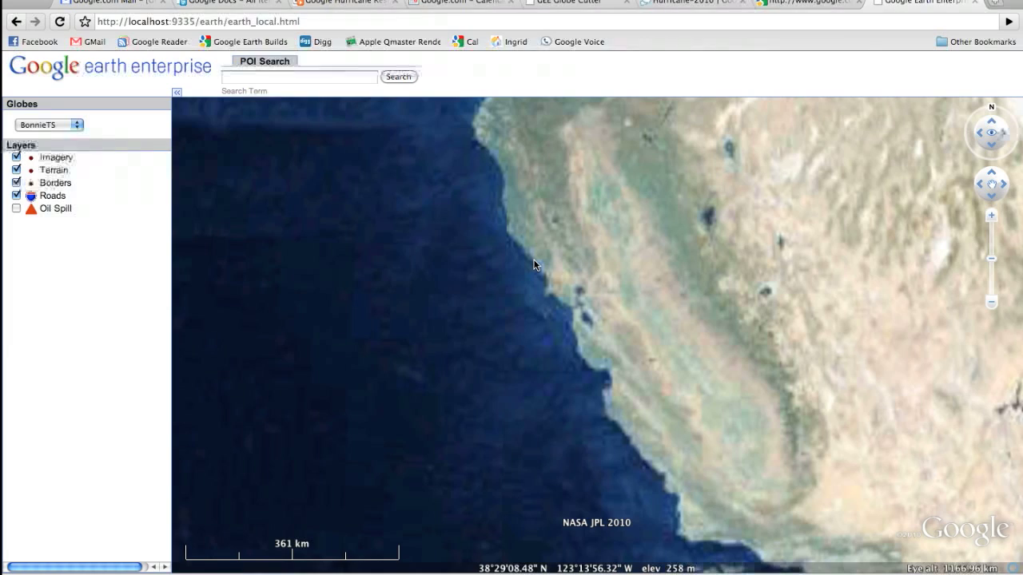
Zoom out, pan east, and zoom in to New Orleans' domed stadium on the BonnieTS globe
scroll(534, 265, "down", 2)
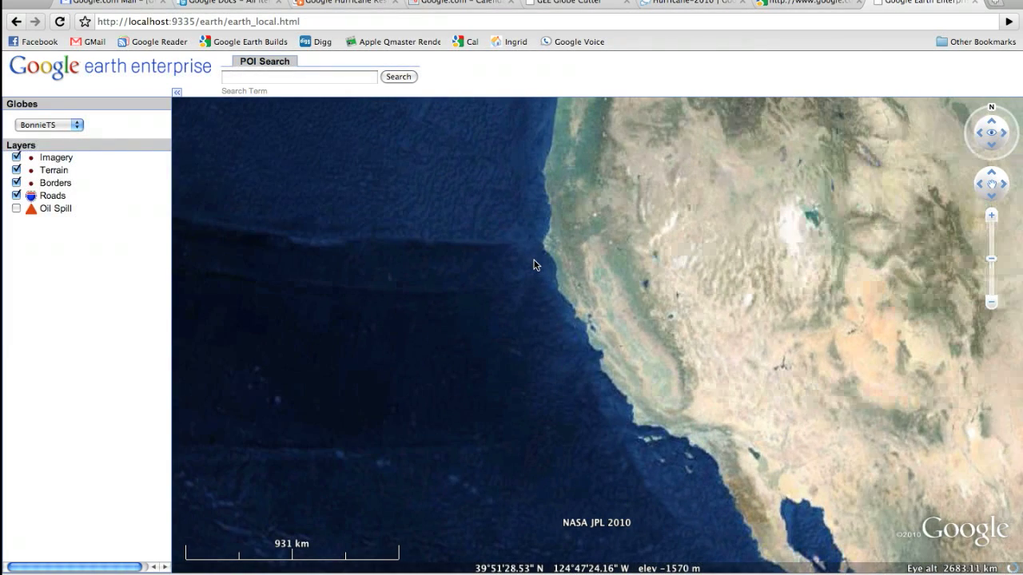
scroll(623, 363, "down", 2)
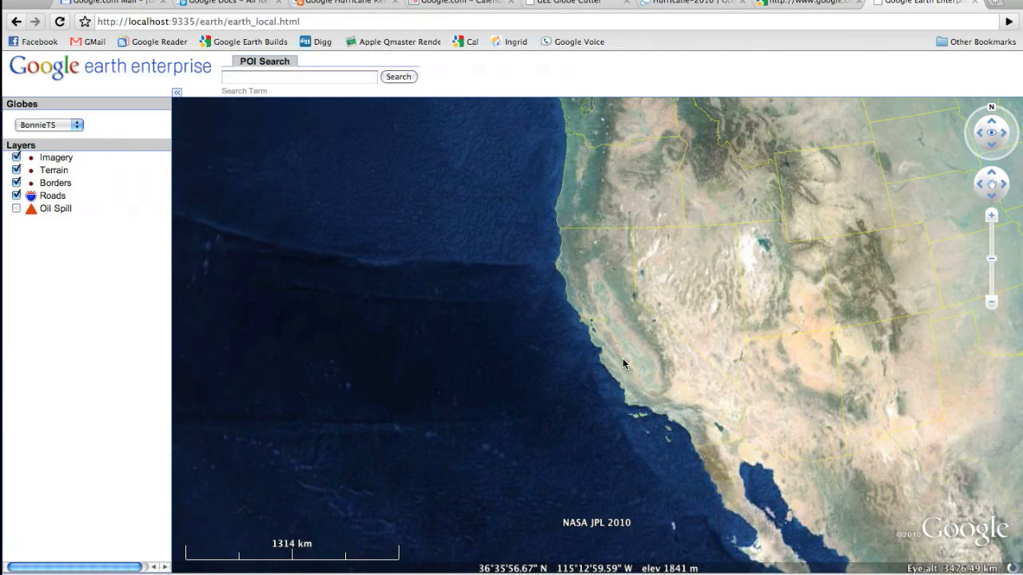
left_click_drag(624, 364, 315, 322)
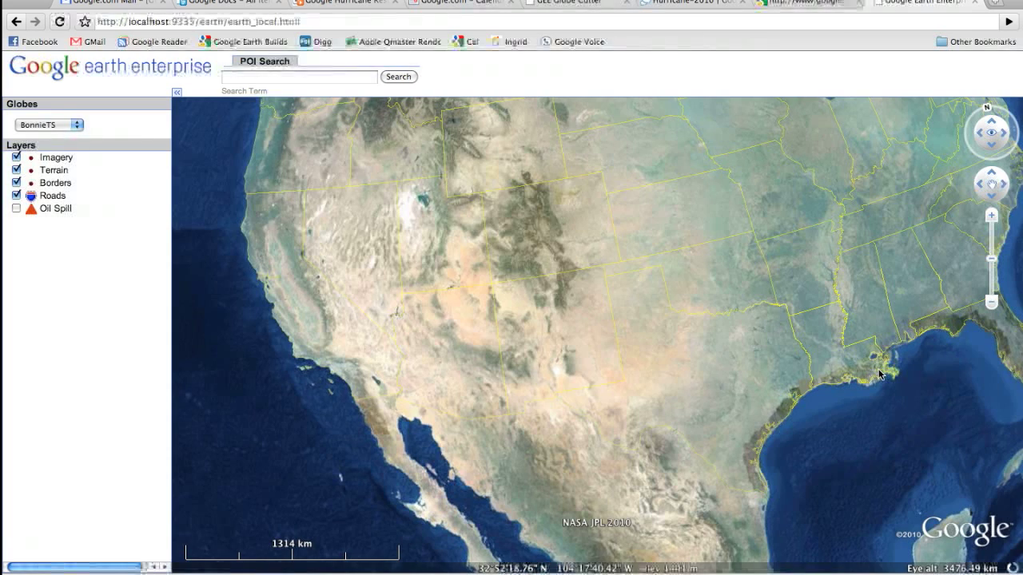
double_click(877, 358)
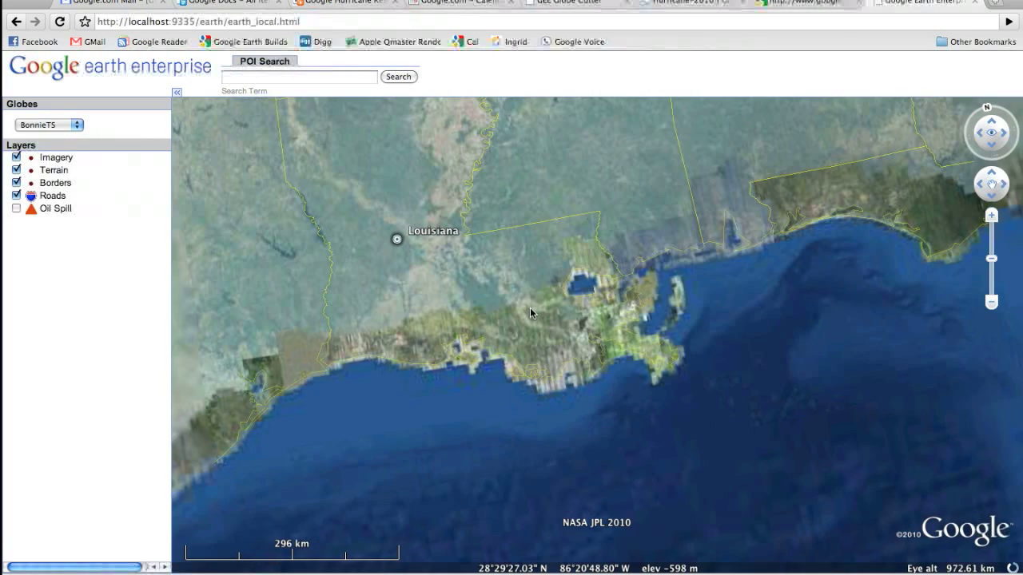
double_click(592, 296)
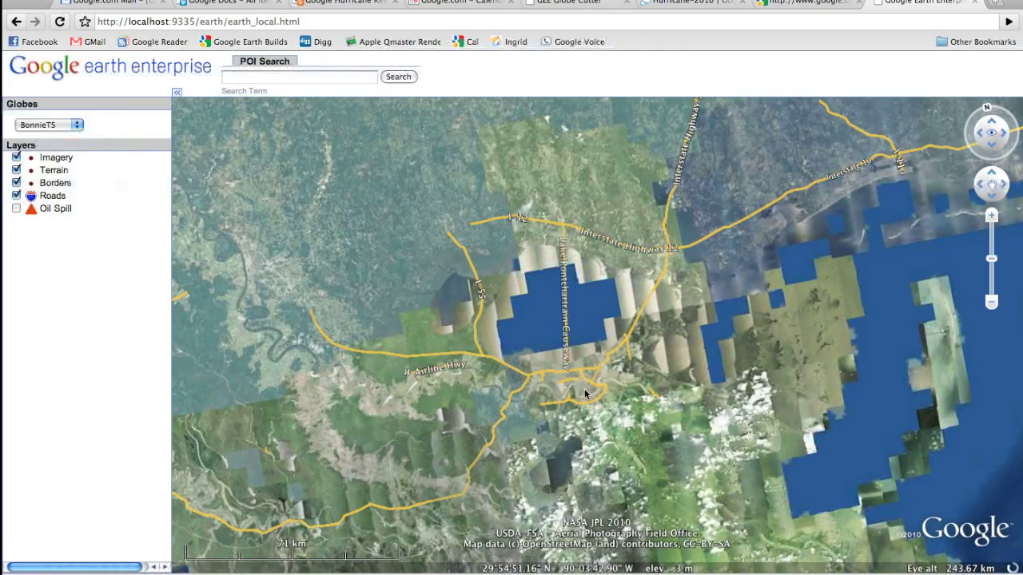
double_click(585, 394)
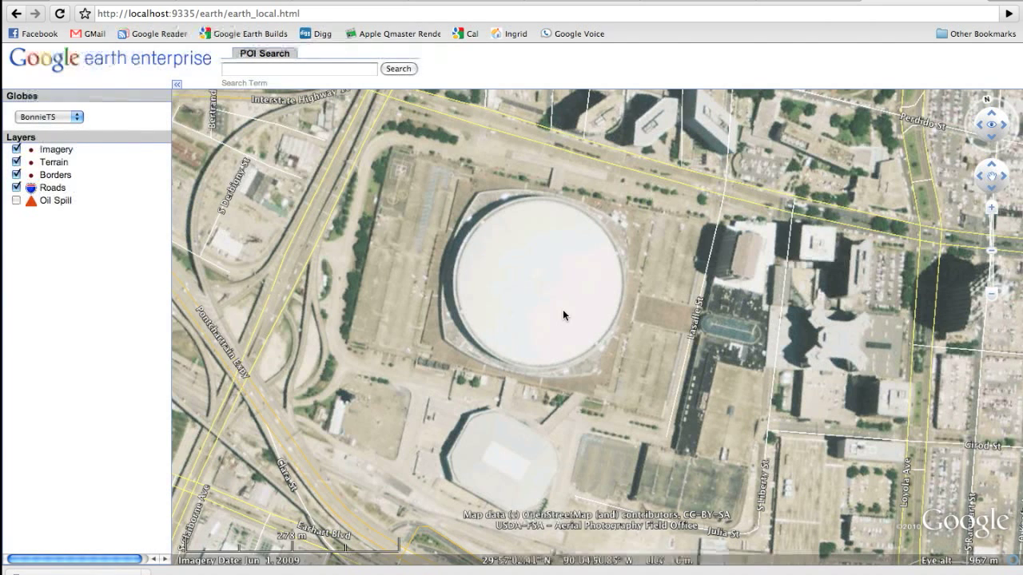
key("super+l")
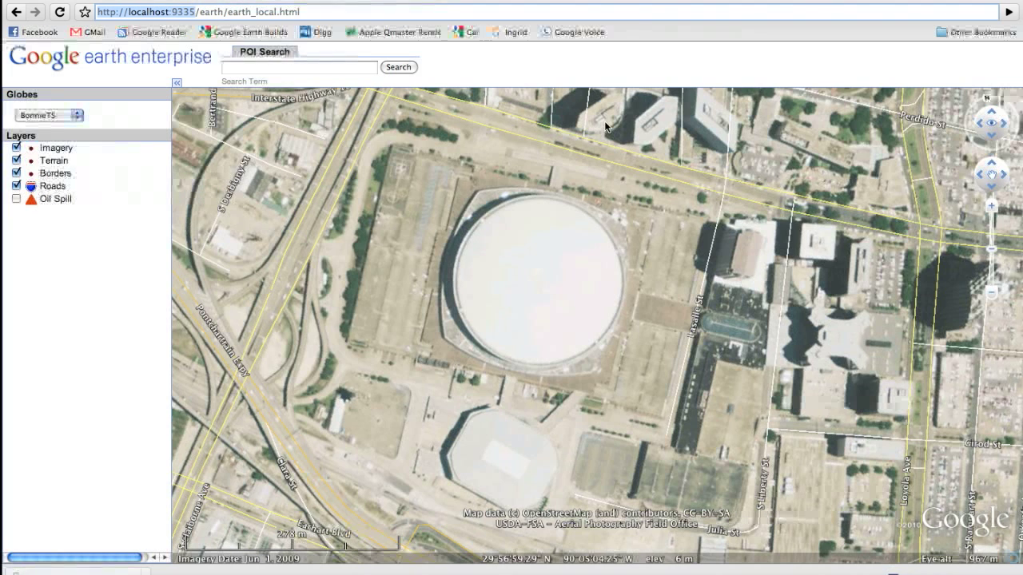
mouse_move(560, 572)
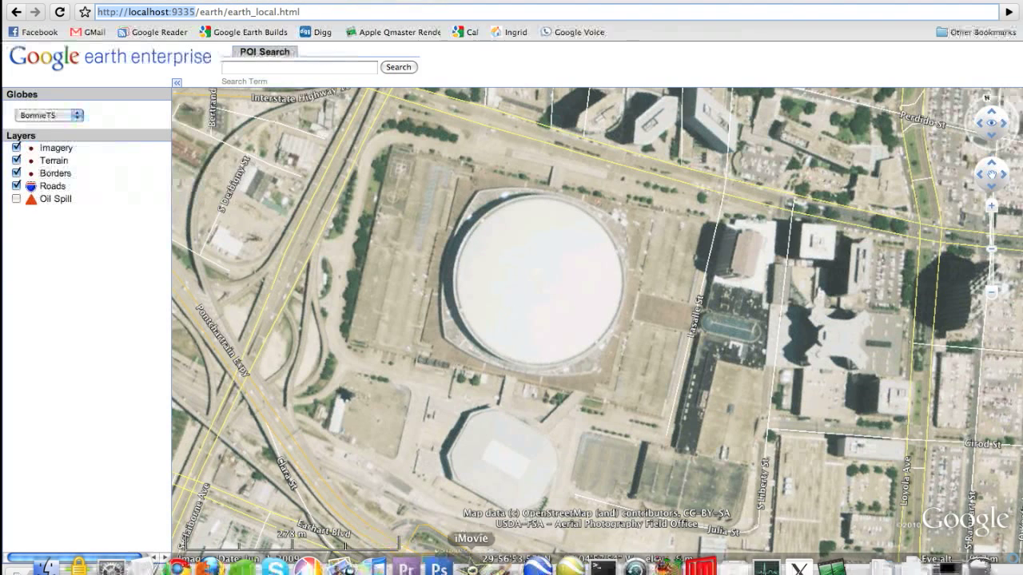
left_click(570, 567)
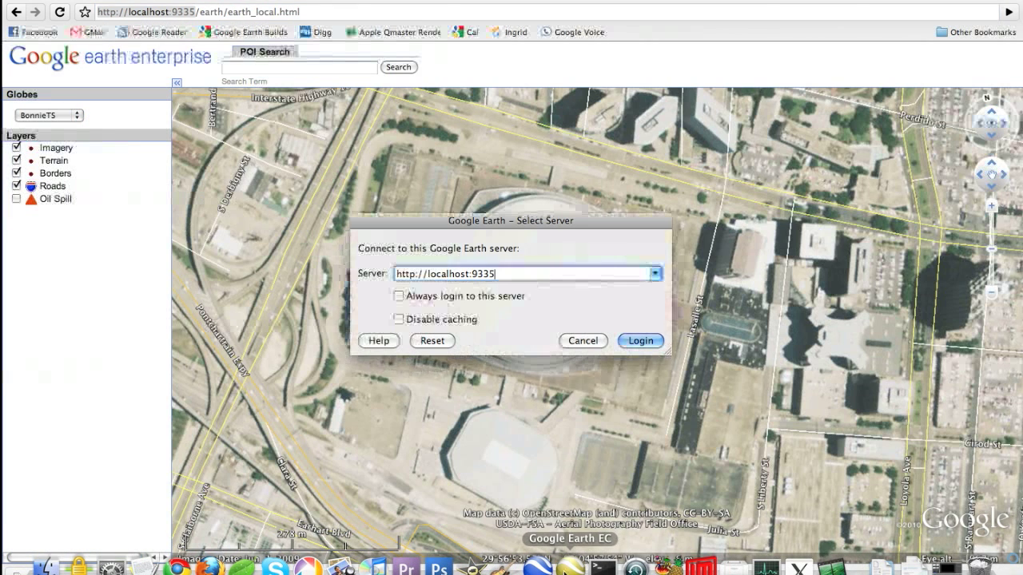
left_click(641, 341)
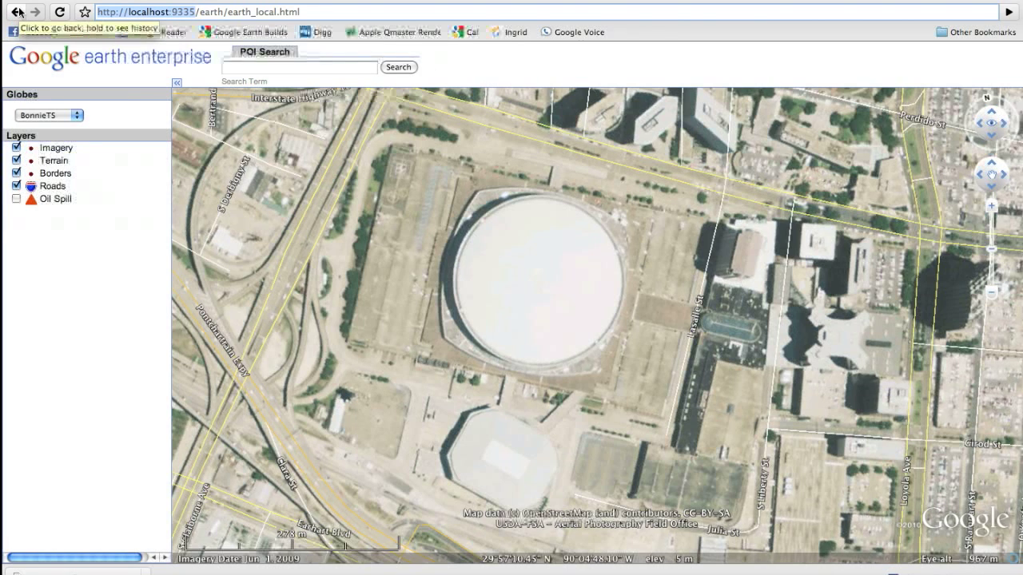
Return to the Portable Server page and open the broadcast sharing page
left_click(17, 11)
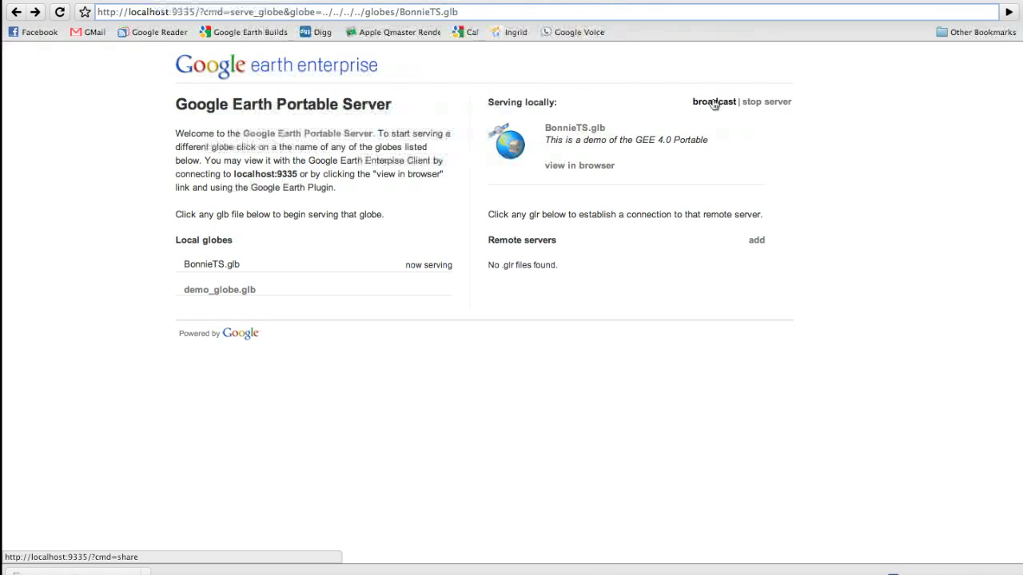
left_click(714, 102)
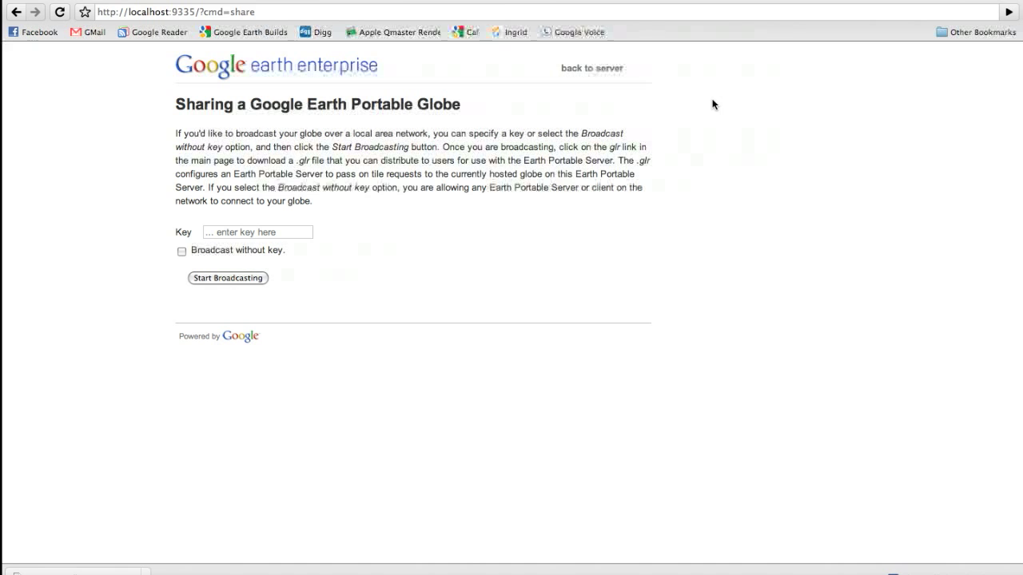
Start broadcasting BonnieTS.glb on the LAN without a key
left_click(181, 251)
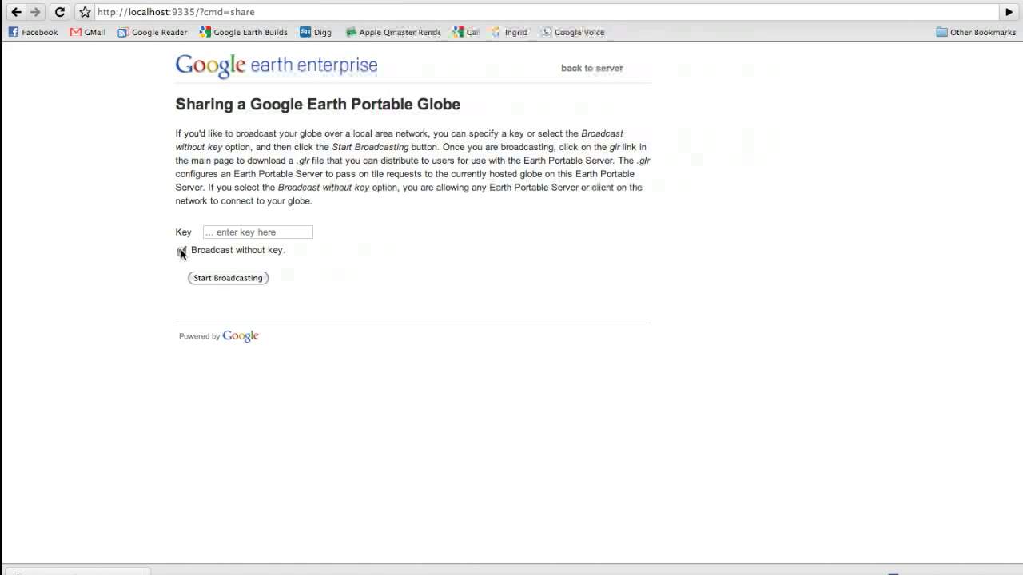
left_click(229, 278)
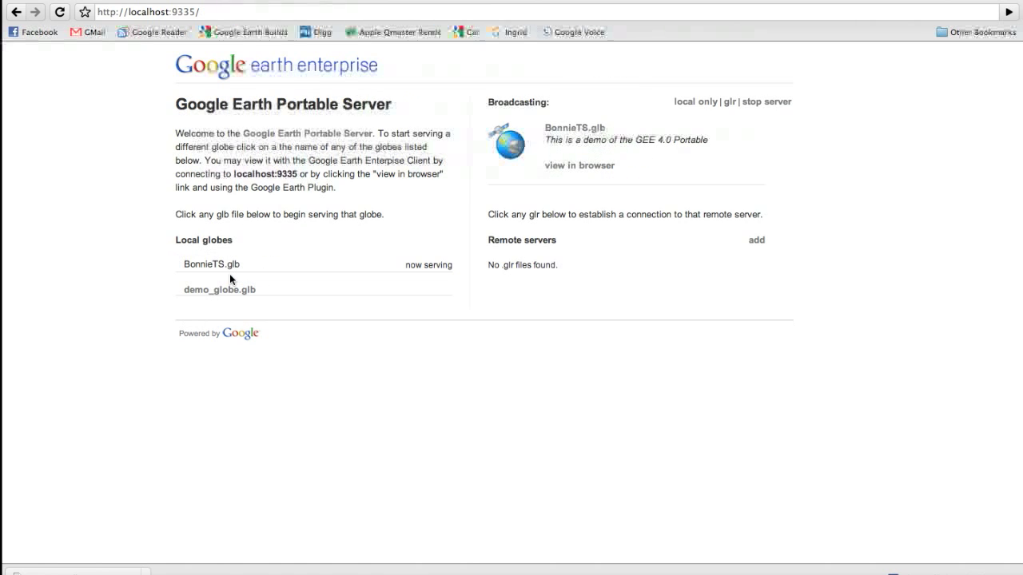